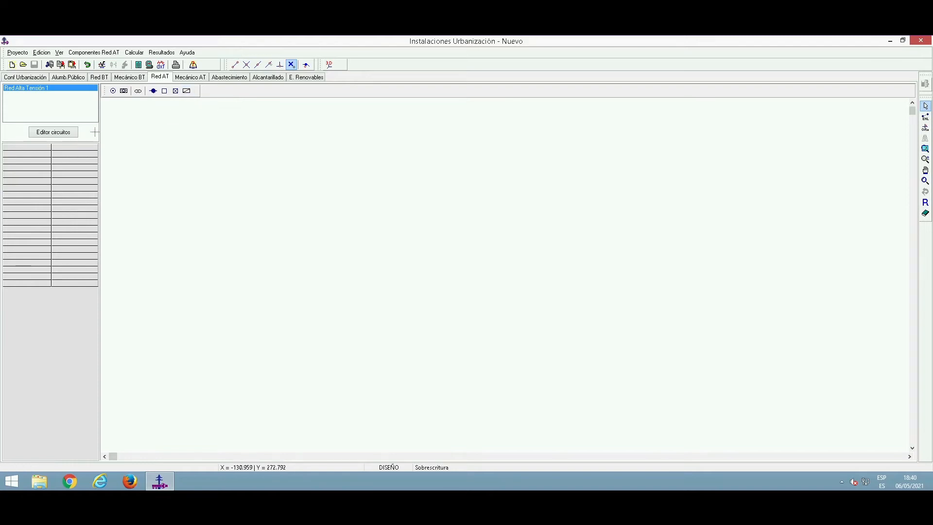
# Open the high-voltage network's general conditions and review the installation data and short-circuit constants
pyautogui.click(25, 55)
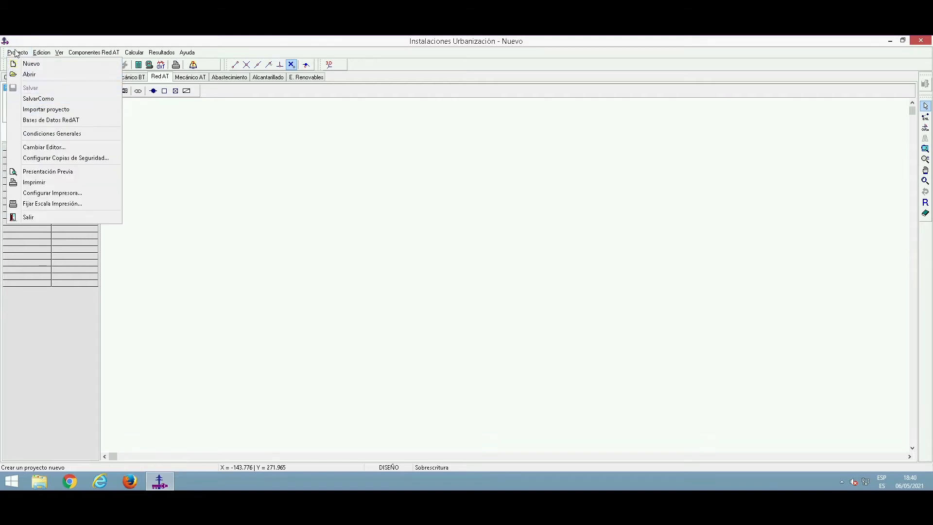
pyautogui.click(65, 134)
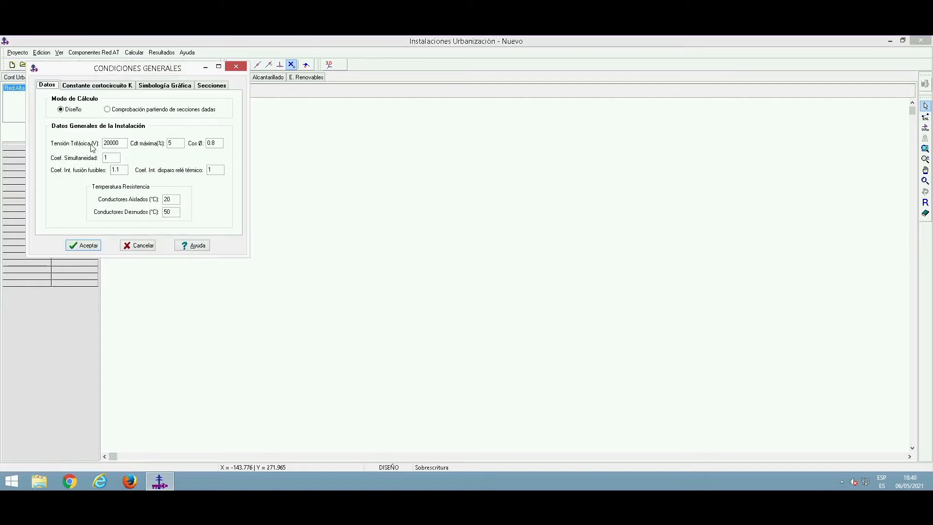
pyautogui.moveTo(295, 105); pyautogui.dragTo(219, 60)
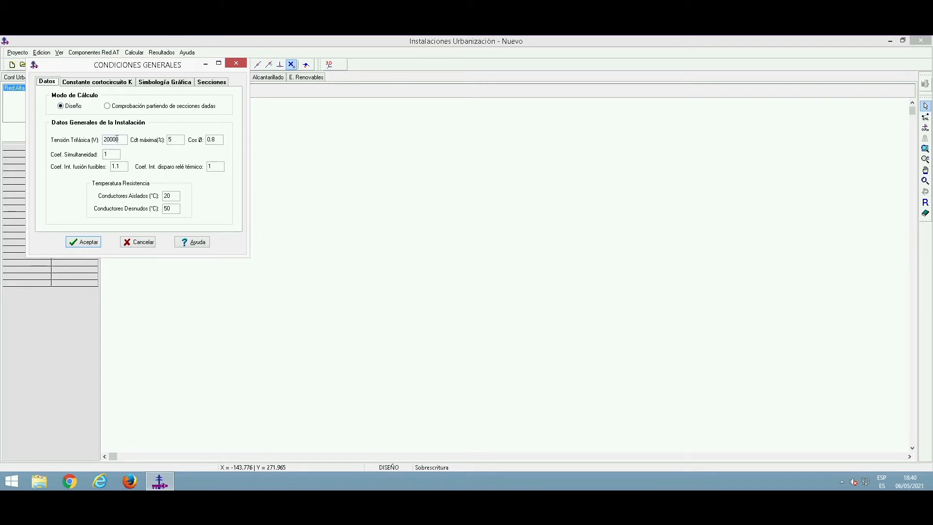
pyautogui.doubleClick(173, 140)
pyautogui.click(116, 154)
pyautogui.click(95, 83)
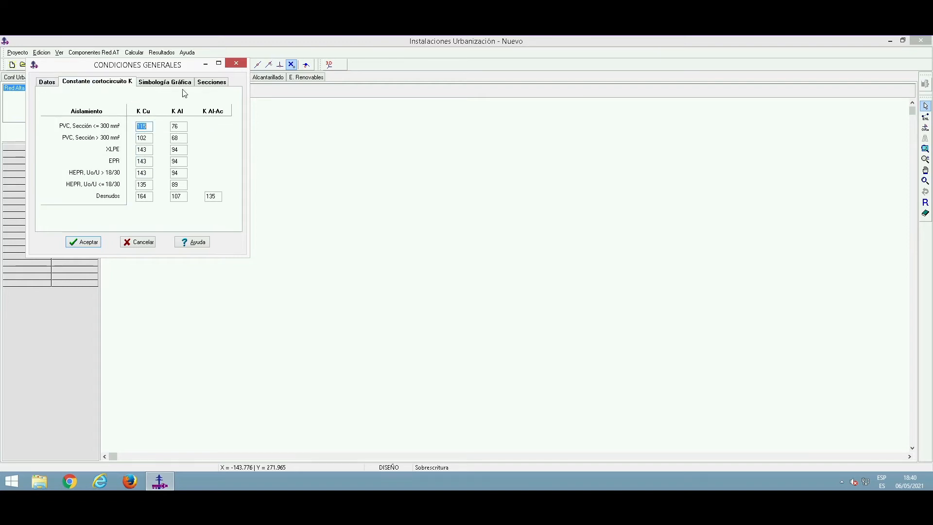
# Set the branch symbol scale factor to 0.6 in the graphic symbology settings
pyautogui.click(168, 83)
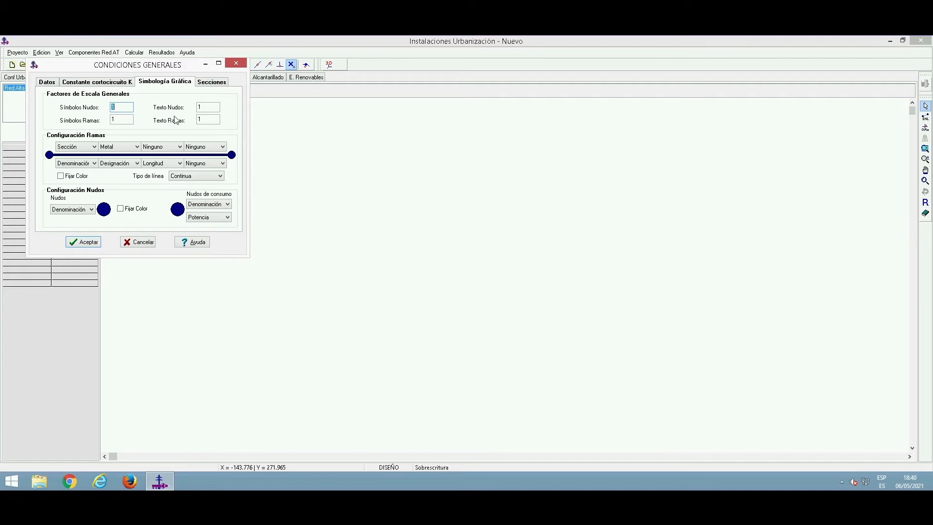
pyautogui.click(120, 117)
pyautogui.write('0.6')
pyautogui.press('Tab')
# Deselect the 400 section for directly buried insulated copper conductors and accept the general conditions
pyautogui.click(219, 82)
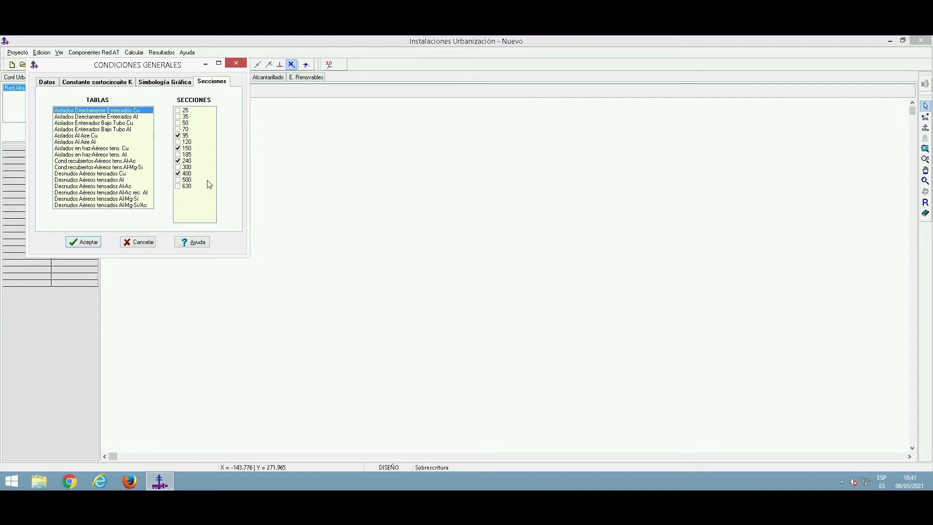
pyautogui.click(178, 174)
pyautogui.click(84, 241)
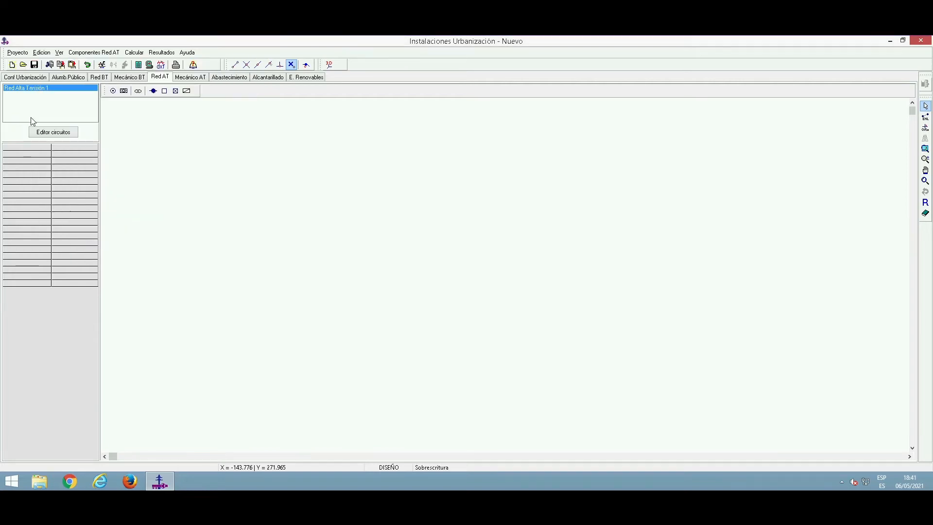
# Examine the available high-voltage network databases for conductors, protections and correction factors
pyautogui.click(23, 53)
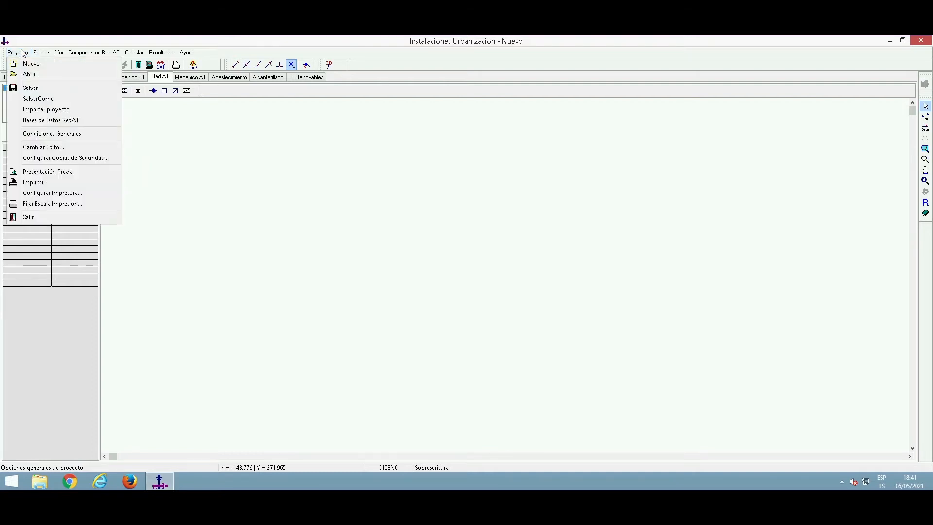
pyautogui.click(54, 125)
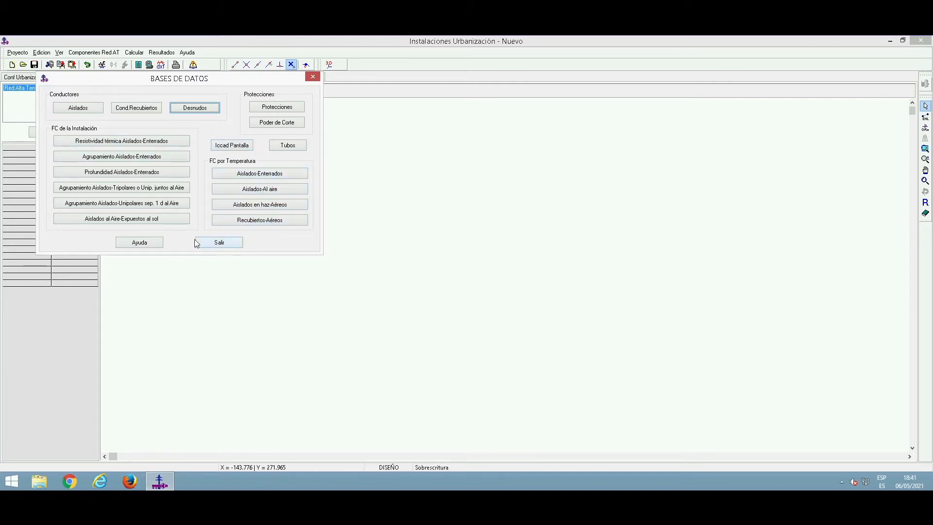
pyautogui.click(240, 241)
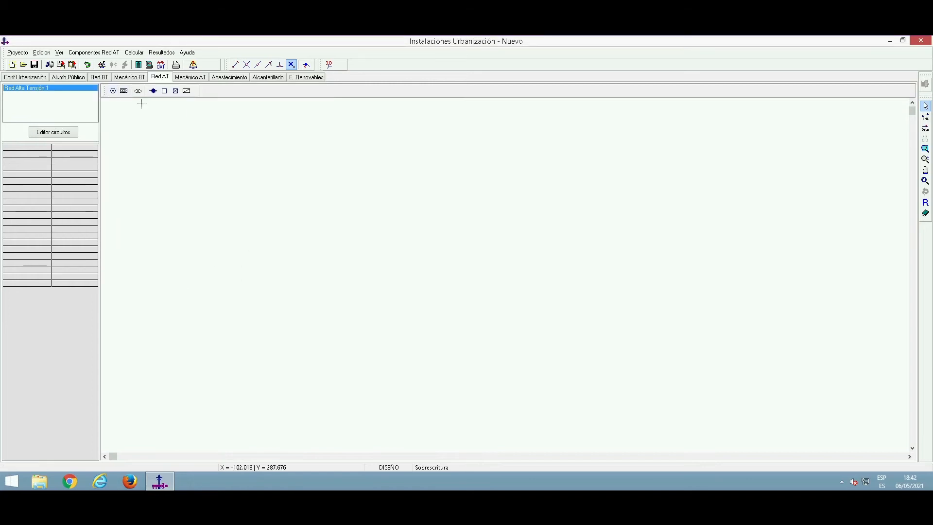
# Place the high-voltage network connection node and link it to a first arqueta about 30 m away horizontally
pyautogui.click(115, 94)
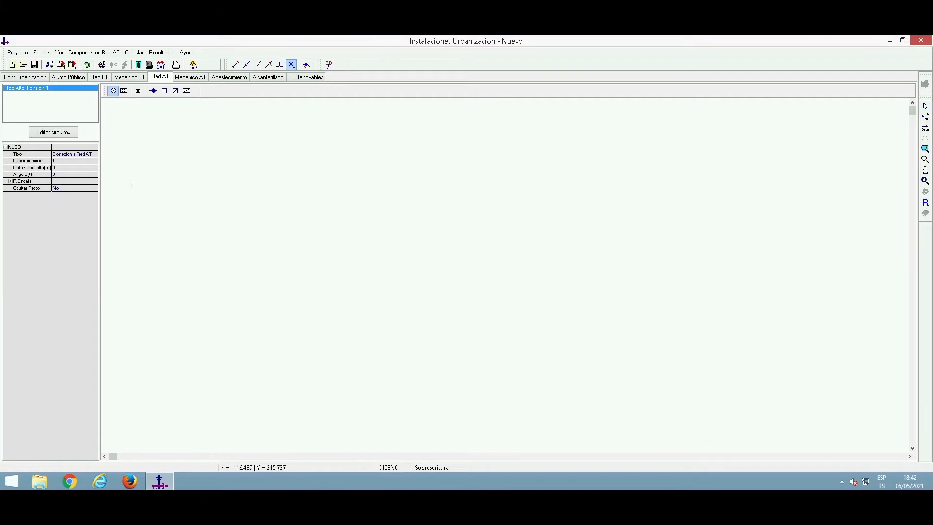
pyautogui.click(132, 177)
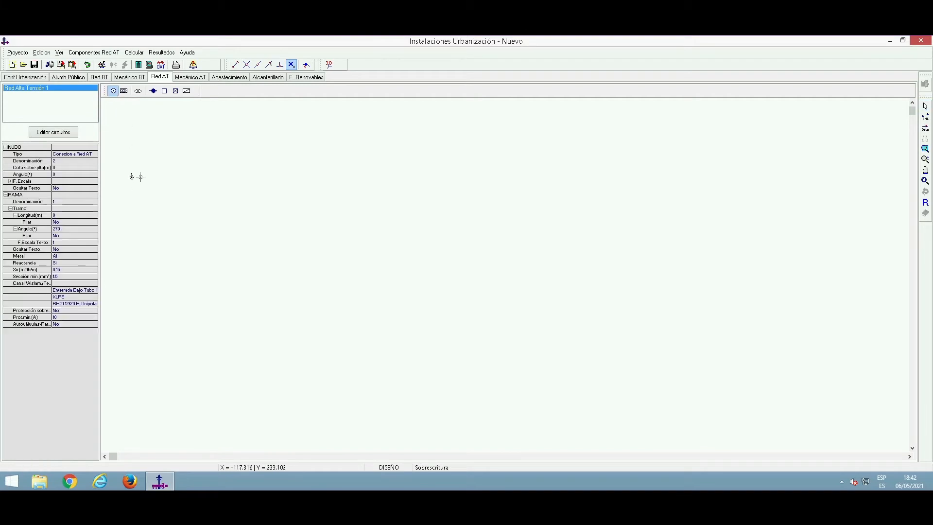
pyautogui.click(164, 90)
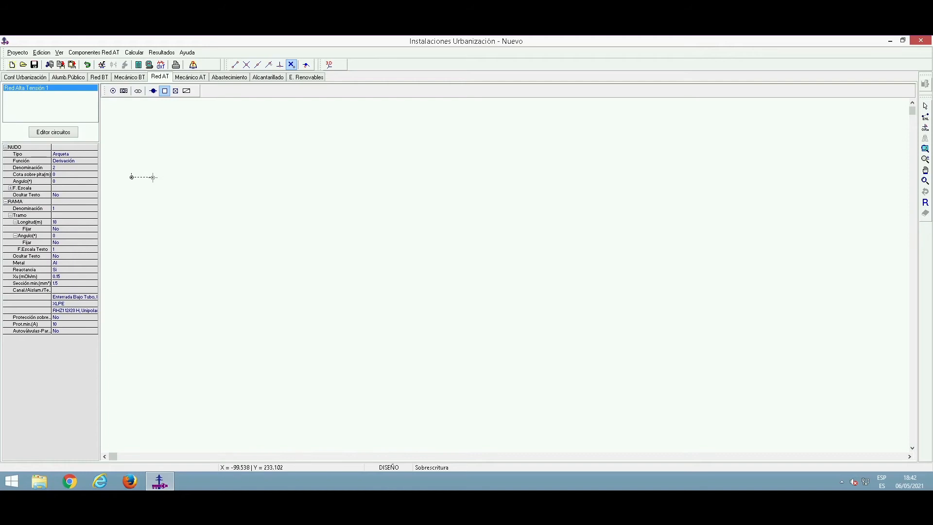
pyautogui.moveTo(148, 178); pyautogui.dragTo(366, 177, button='middle')
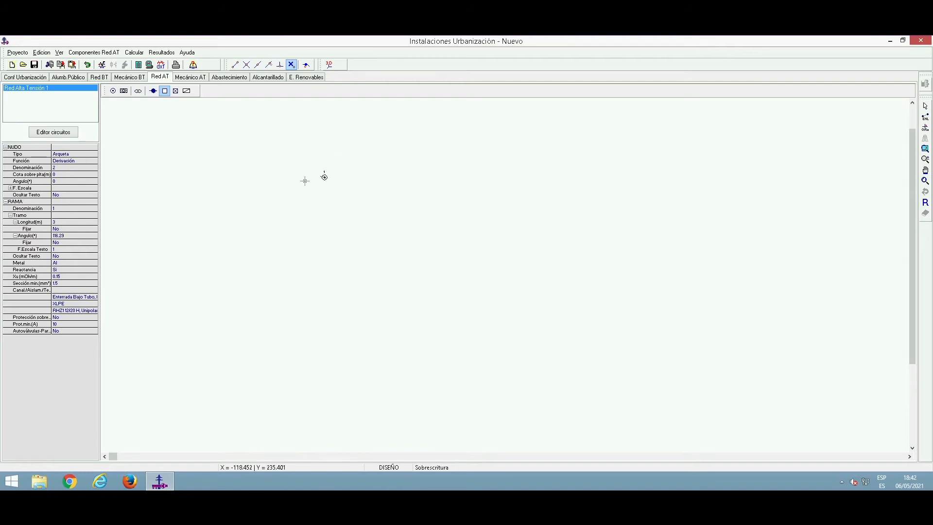
pyautogui.click(381, 177)
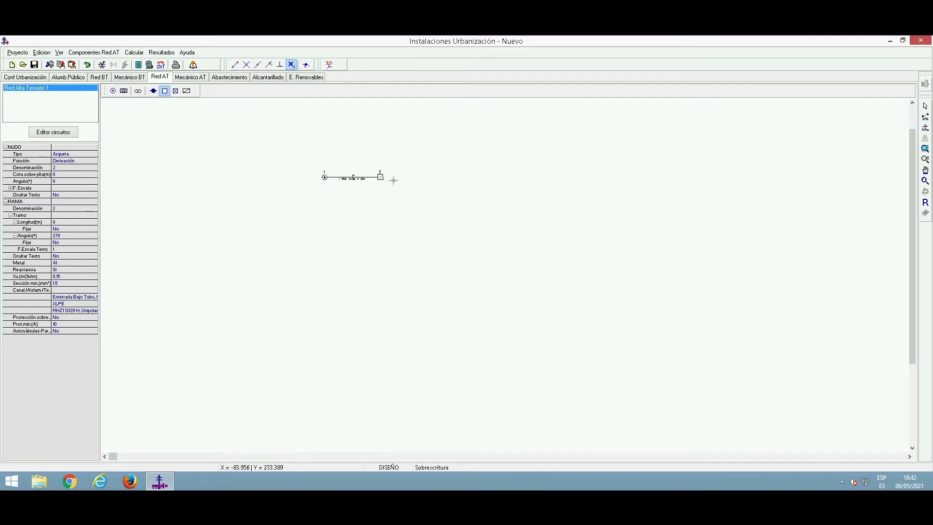
# Continue the line with five more arquetas: two straight on, two diagonally downward and one slightly upward, the last span about 51 m
pyautogui.click(430, 177)
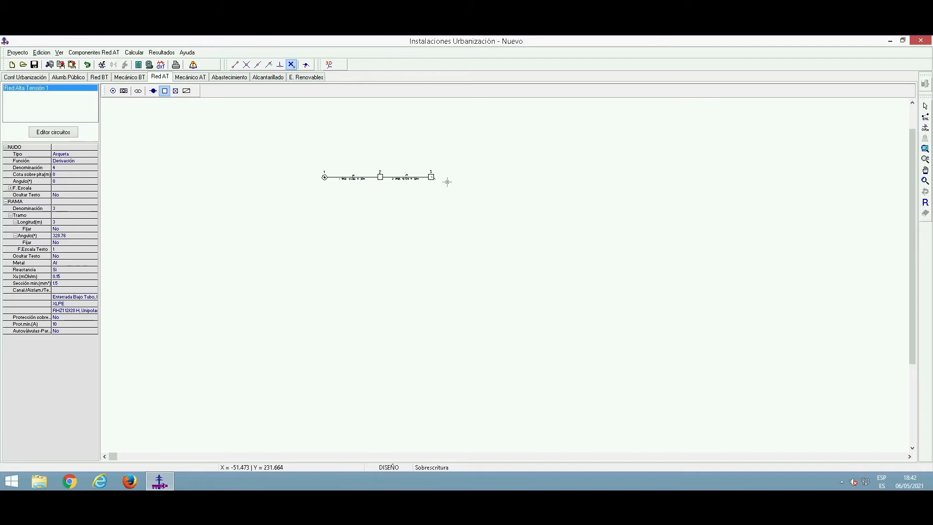
pyautogui.click(477, 177)
pyautogui.click(501, 202)
pyautogui.click(549, 244)
pyautogui.click(631, 222)
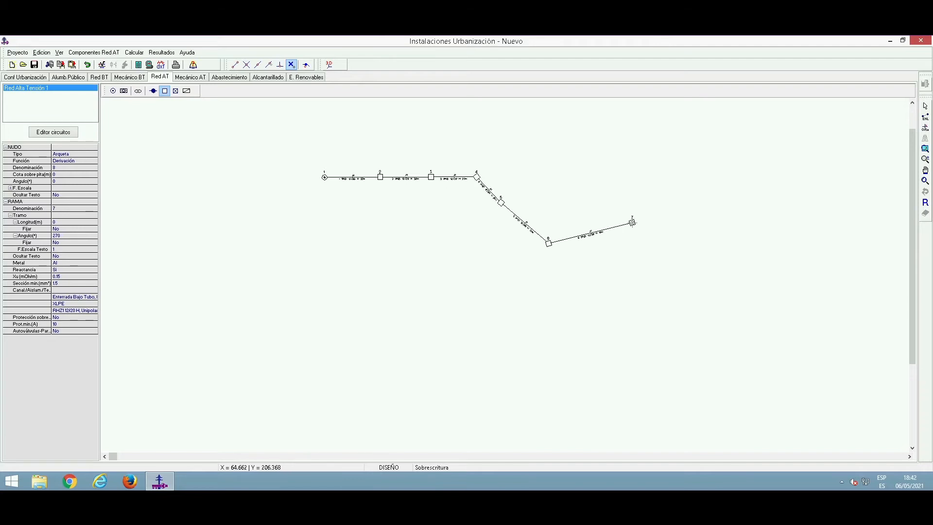
# Extend the line with a transformer centre, an arqueta and a junction box, in spans of about 30, 39 and 30 m
pyautogui.click(138, 91)
pyautogui.click(682, 221)
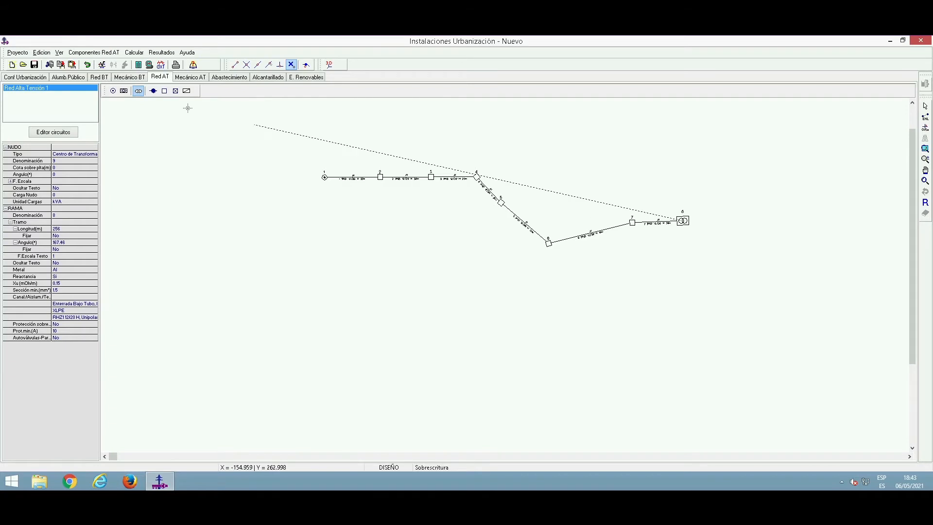
pyautogui.click(164, 91)
pyautogui.click(748, 218)
pyautogui.click(153, 91)
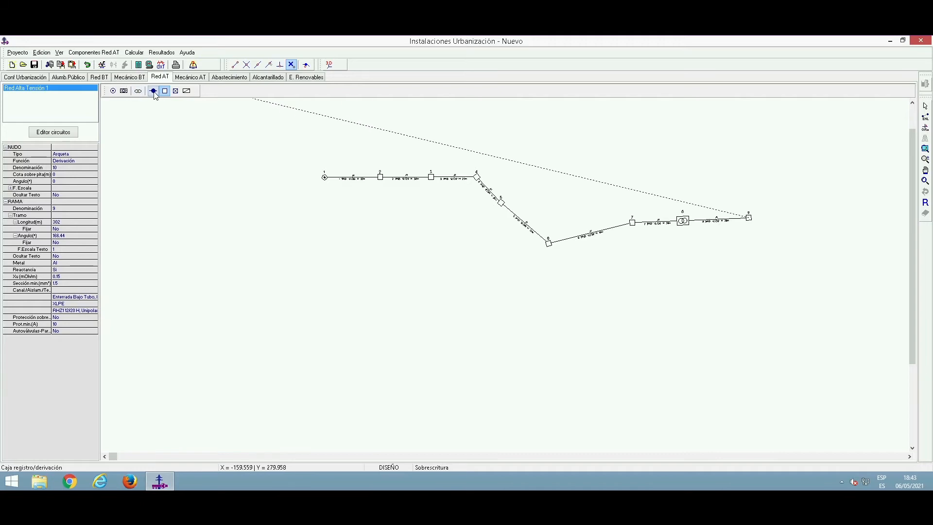
pyautogui.click(798, 215)
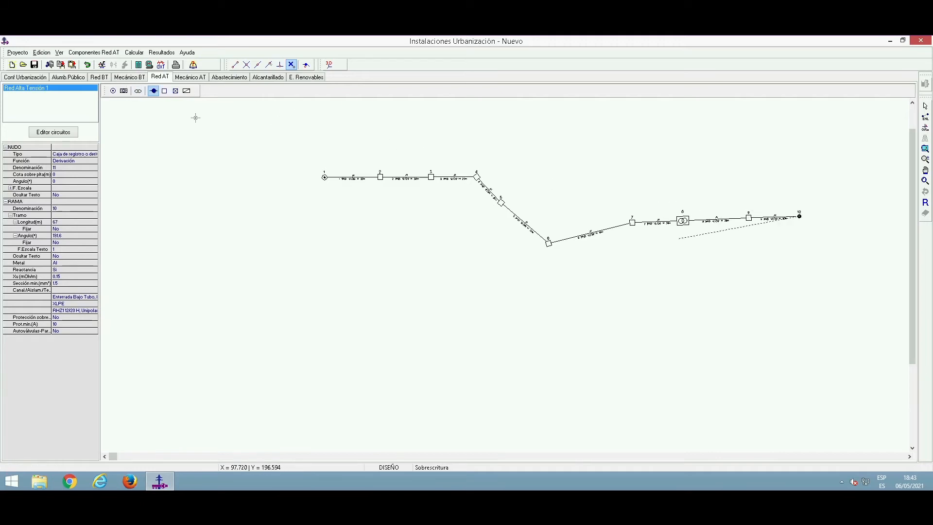
# Add a transformer centre about 30 m below the junction box at node 10 and end the line
pyautogui.click(138, 91)
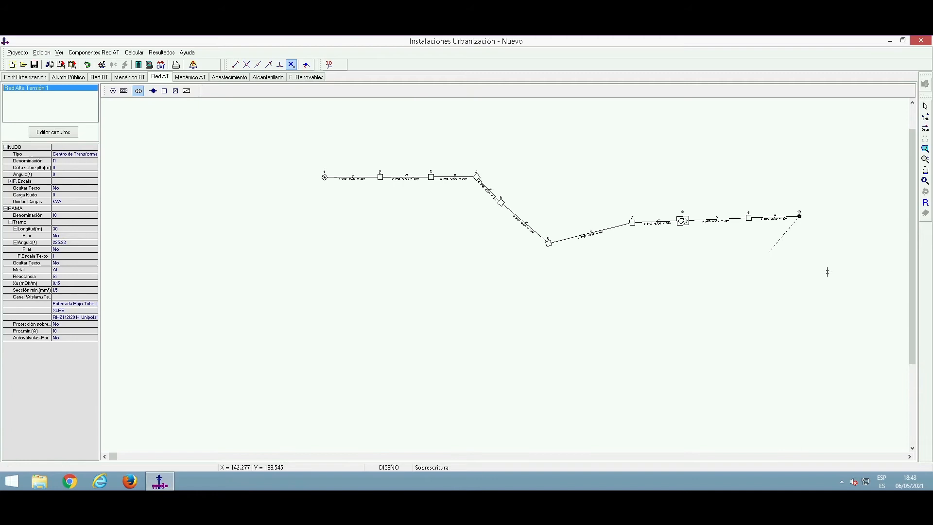
pyautogui.click(800, 267)
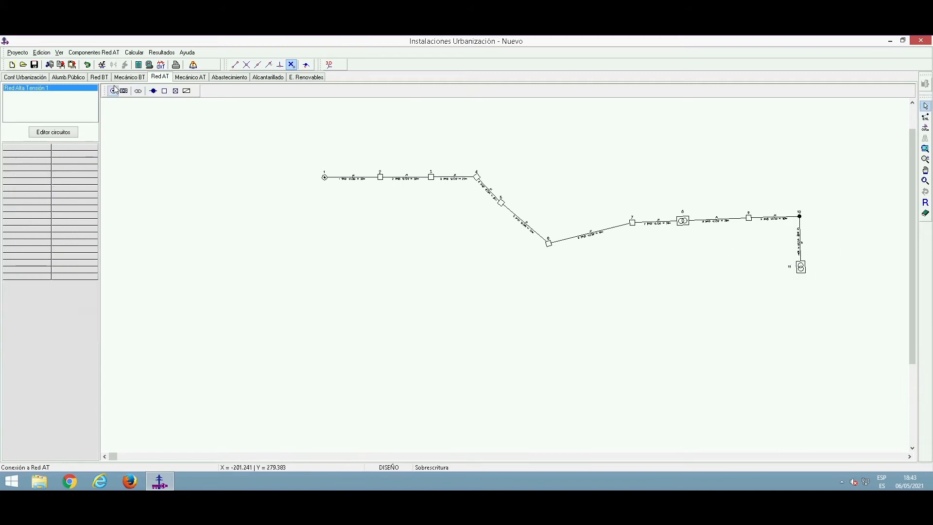
pyautogui.press('Escape')
# Branch a second transformer centre off node 10, about 27 m above it
pyautogui.click(793, 236)
pyautogui.click(799, 215)
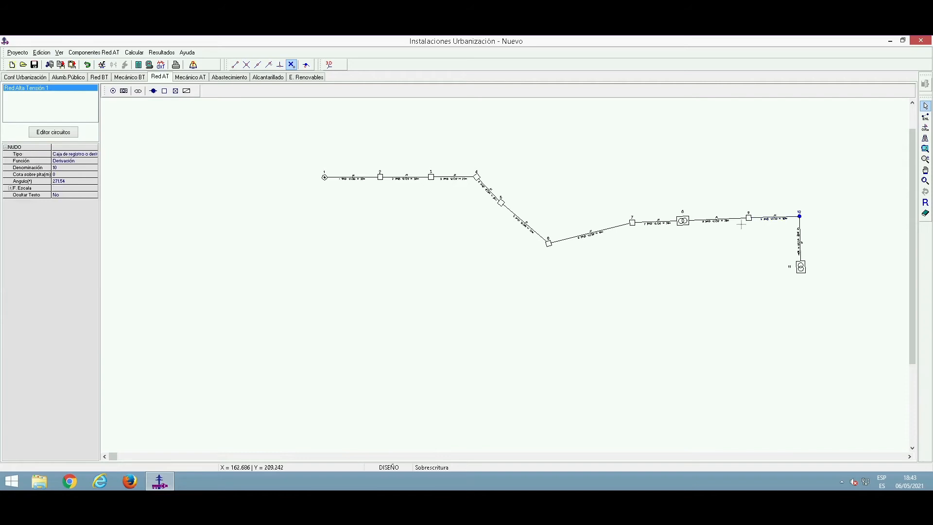
pyautogui.click(138, 92)
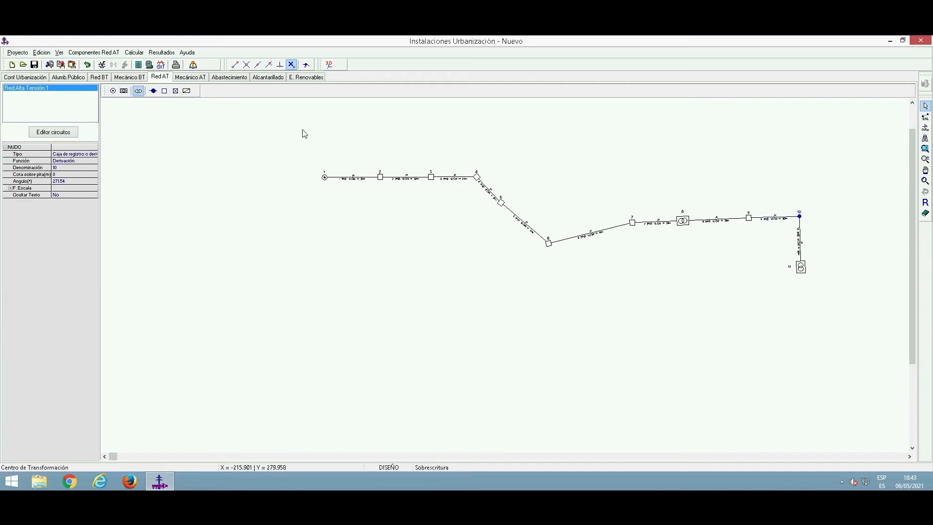
pyautogui.click(798, 170)
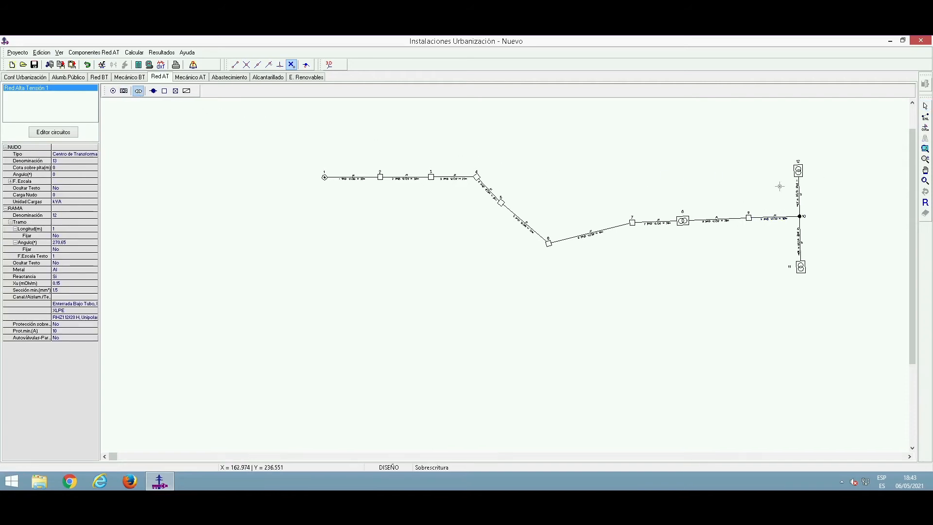
pyautogui.press('Escape')
# Set the length of branch 2, between nodes 2 and 3, to 30 m
pyautogui.scroll(6, 399, 188)
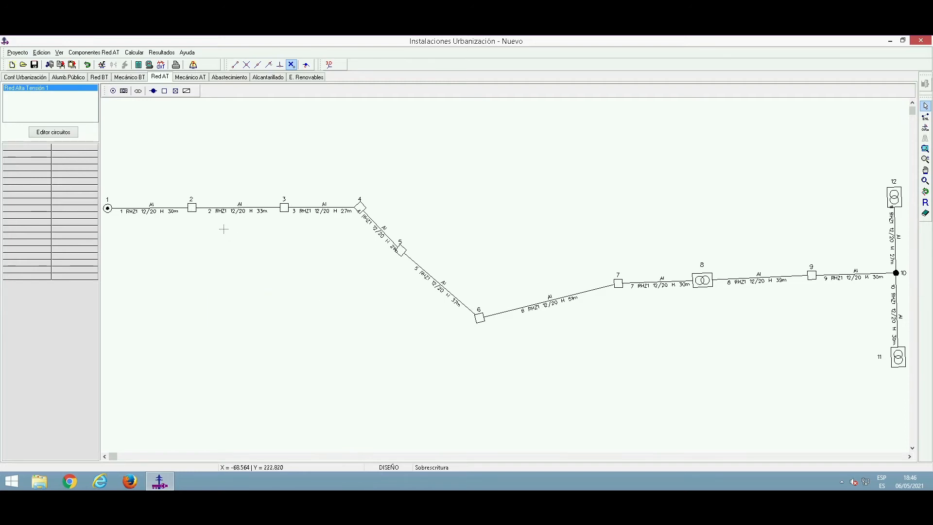
pyautogui.click(254, 211)
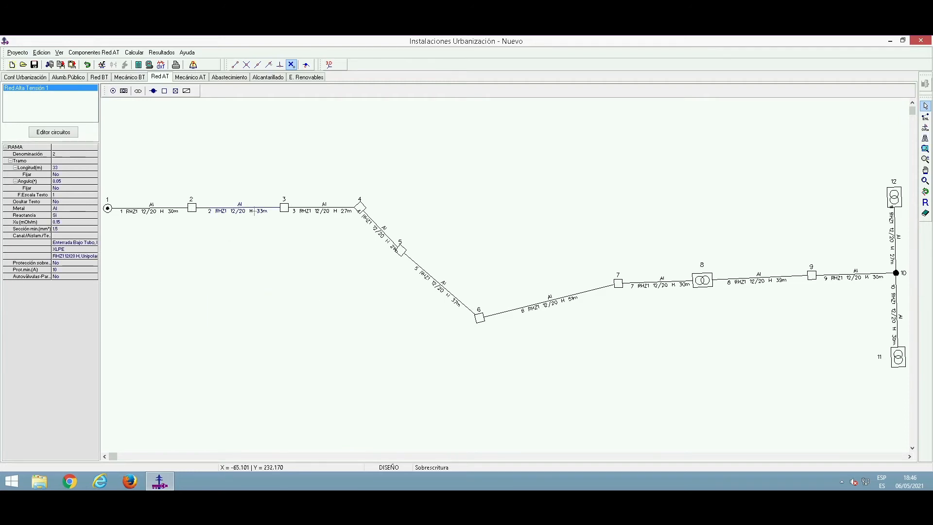
pyautogui.click(63, 167)
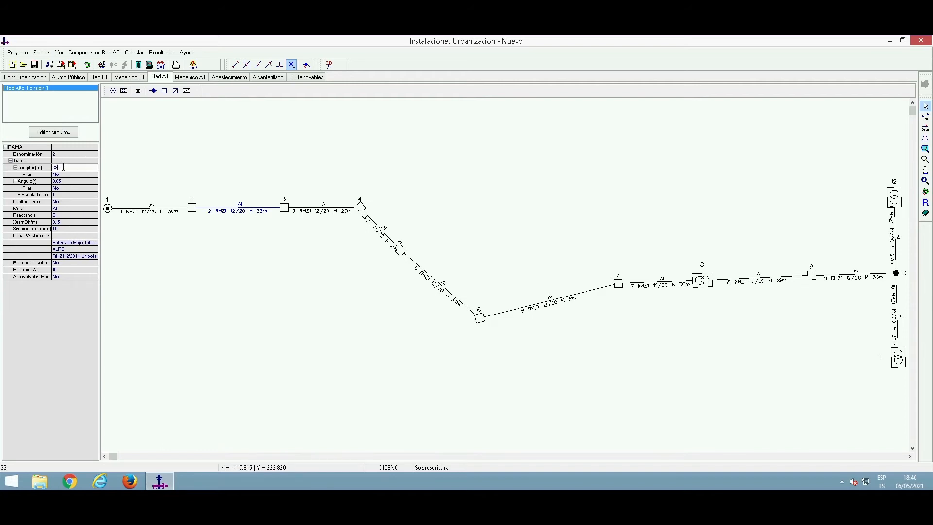
pyautogui.press('BackSpace')
pyautogui.write('0')
pyautogui.click(304, 274)
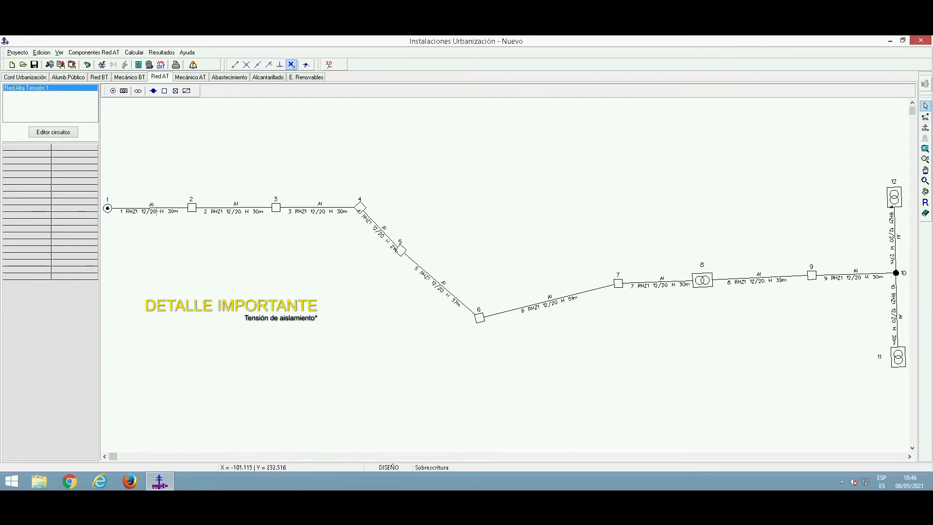
# Set the insulation voltage of branch 1 to 18/30 kV
pyautogui.click(150, 211)
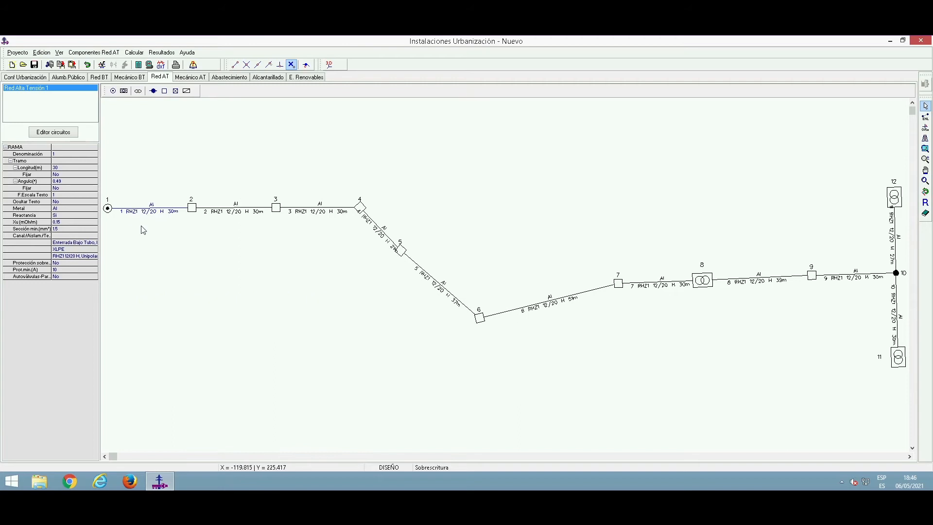
pyautogui.doubleClick(62, 238)
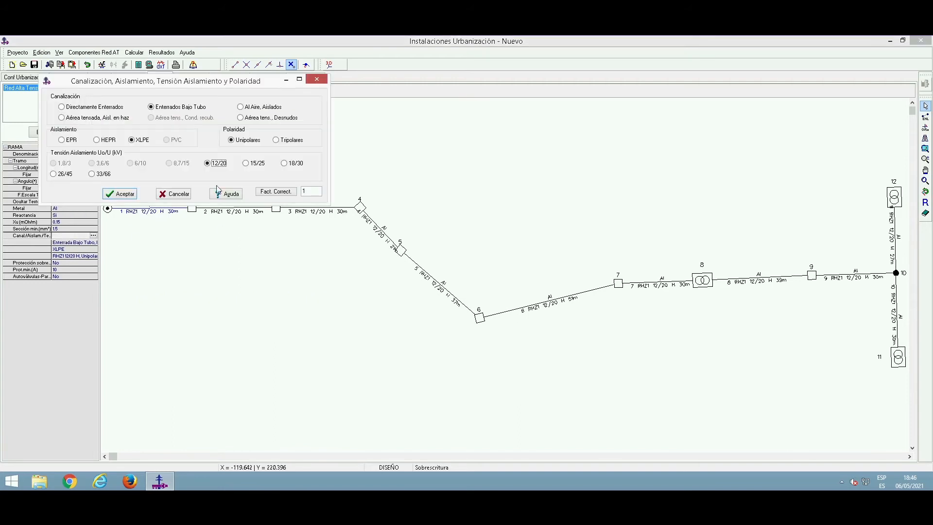
pyautogui.click(294, 166)
pyautogui.click(120, 194)
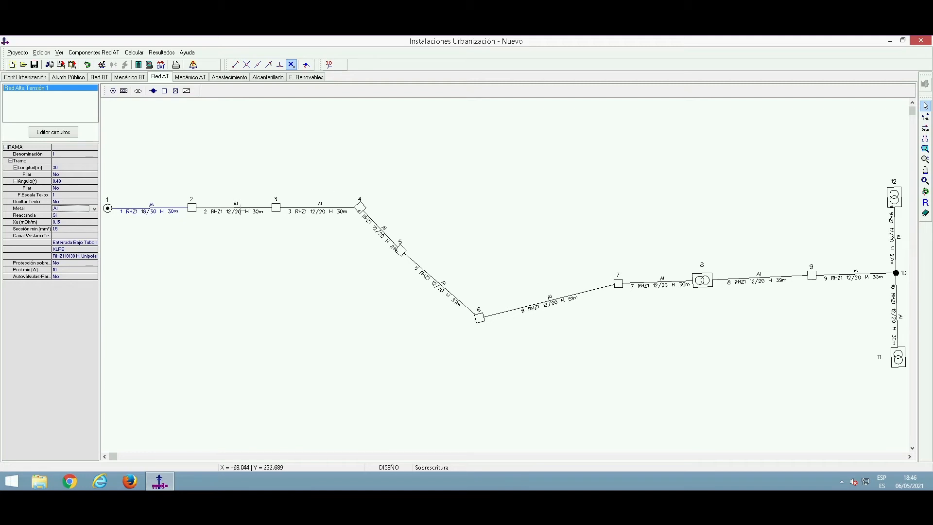
# Set the insulation voltage of all remaining branches, 2 onwards, to 18/30 kV
pyautogui.keyDown('shift'); pyautogui.click(315, 220); pyautogui.keyUp('shift')
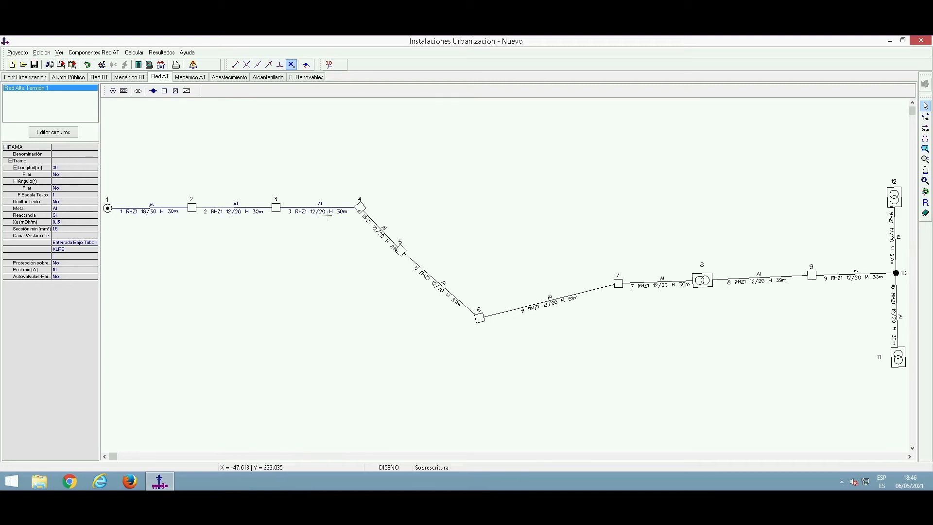
pyautogui.keyDown('shift'); pyautogui.click(438, 275); pyautogui.keyUp('shift')
pyautogui.doubleClick(77, 243)
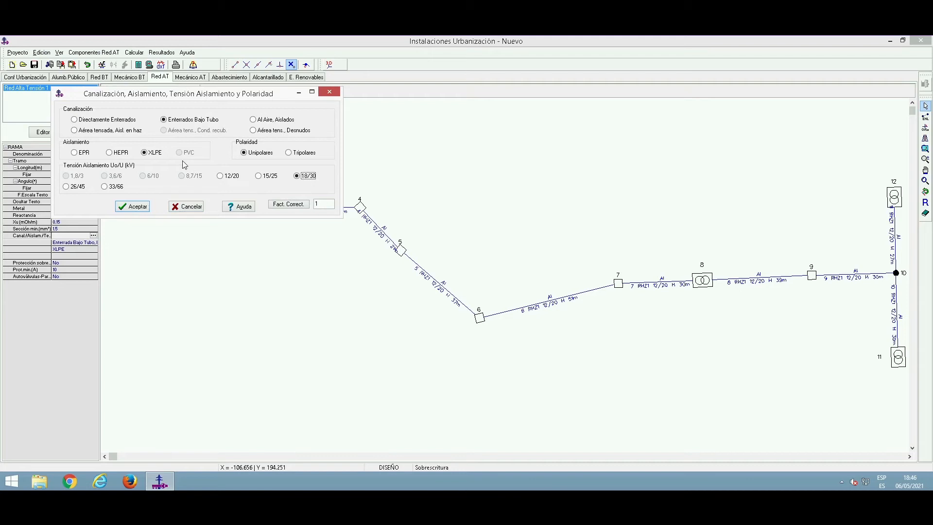
pyautogui.click(131, 207)
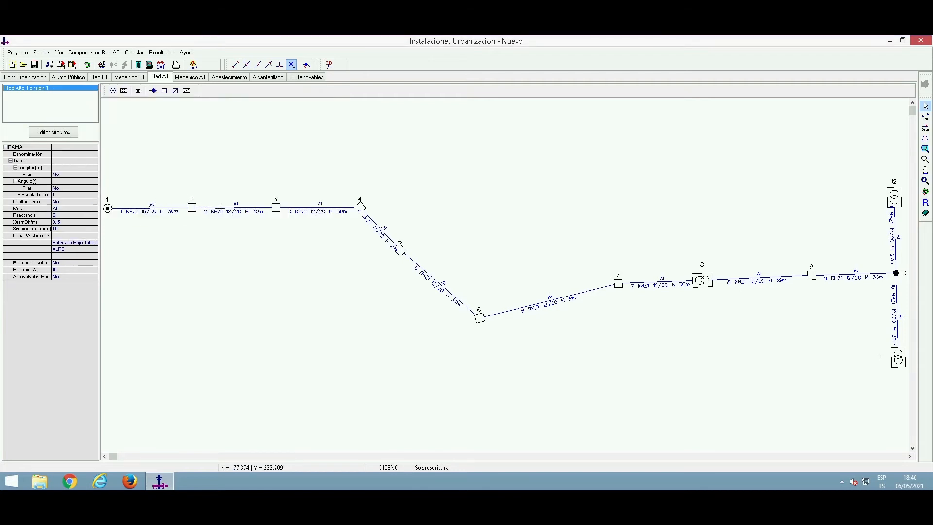
pyautogui.doubleClick(68, 235)
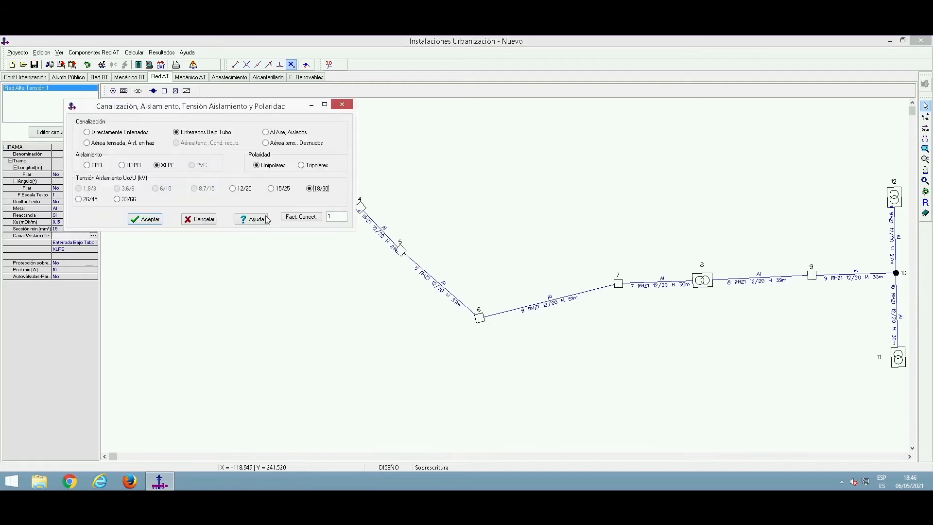
pyautogui.click(342, 104)
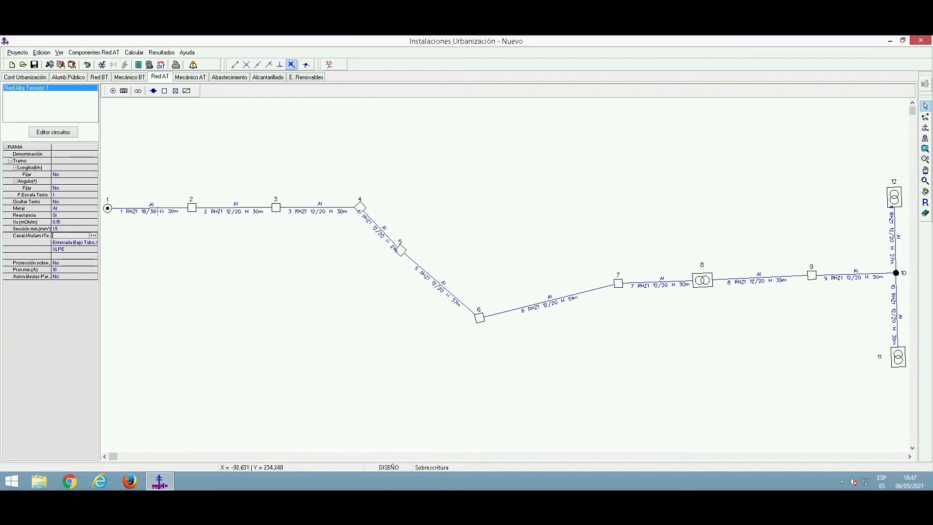
pyautogui.doubleClick(55, 236)
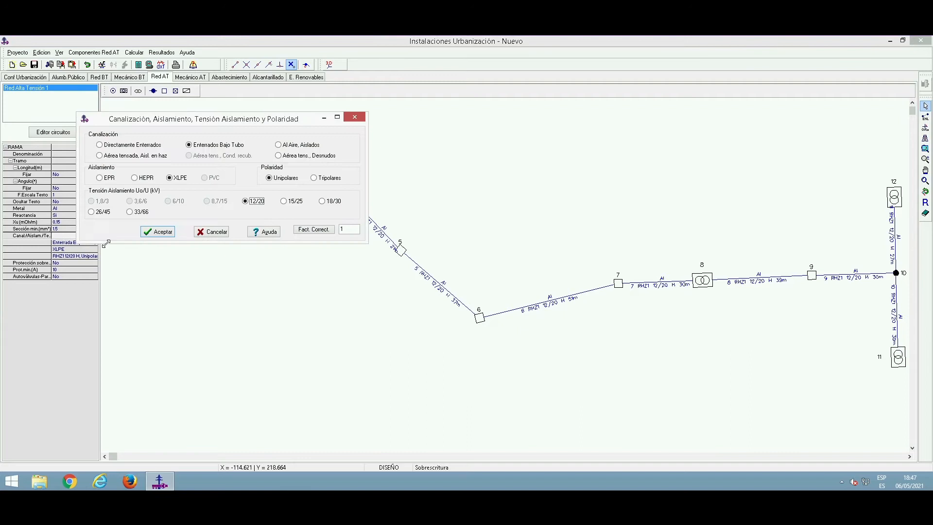
pyautogui.click(326, 201)
pyautogui.click(170, 233)
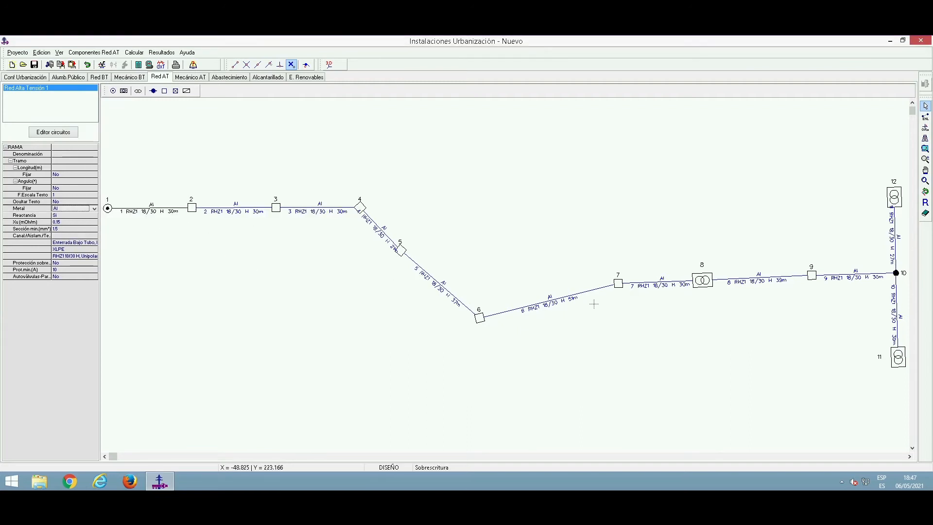
pyautogui.click(272, 304)
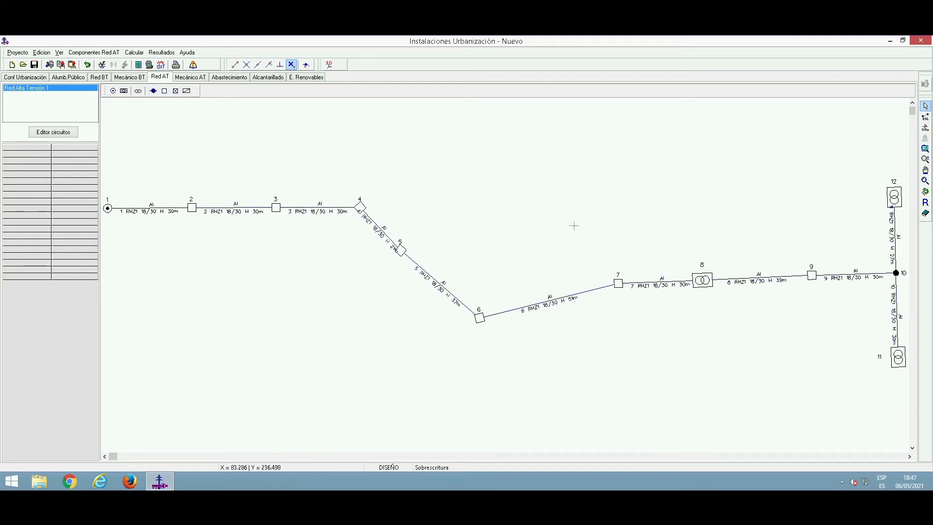
# Protect branch 1 at the start of the line with fuses and enable its surge arresters (autoválvulas-pararrayos)
pyautogui.click(161, 211)
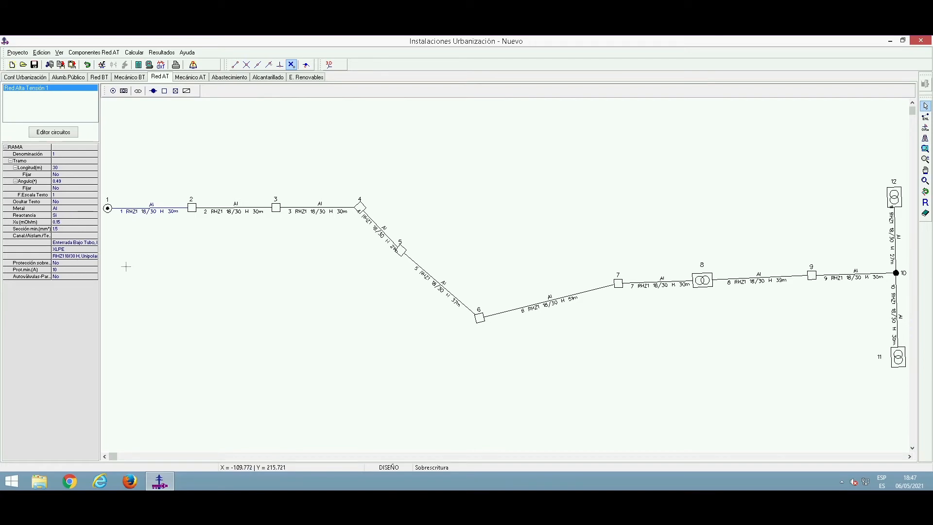
pyautogui.click(61, 263)
pyautogui.click(94, 263)
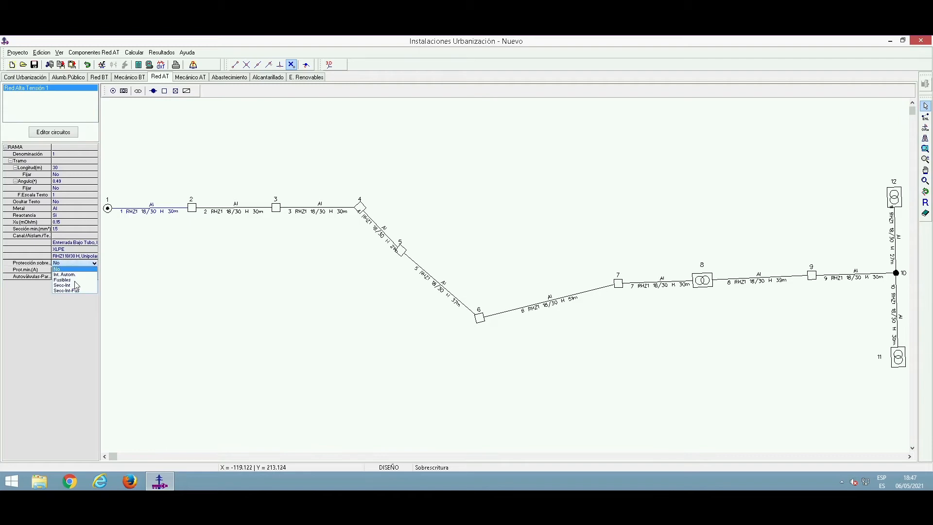
pyautogui.click(59, 280)
pyautogui.click(61, 270)
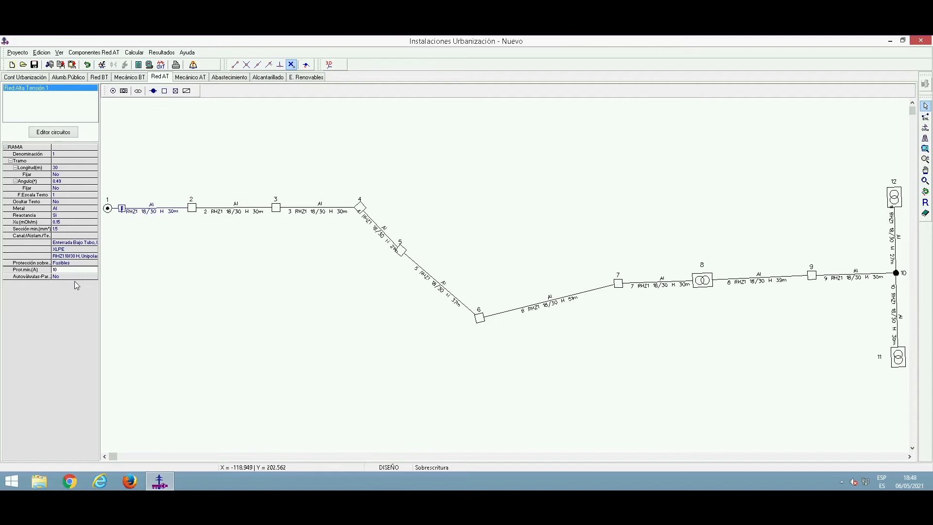
pyautogui.click(71, 278)
pyautogui.click(65, 287)
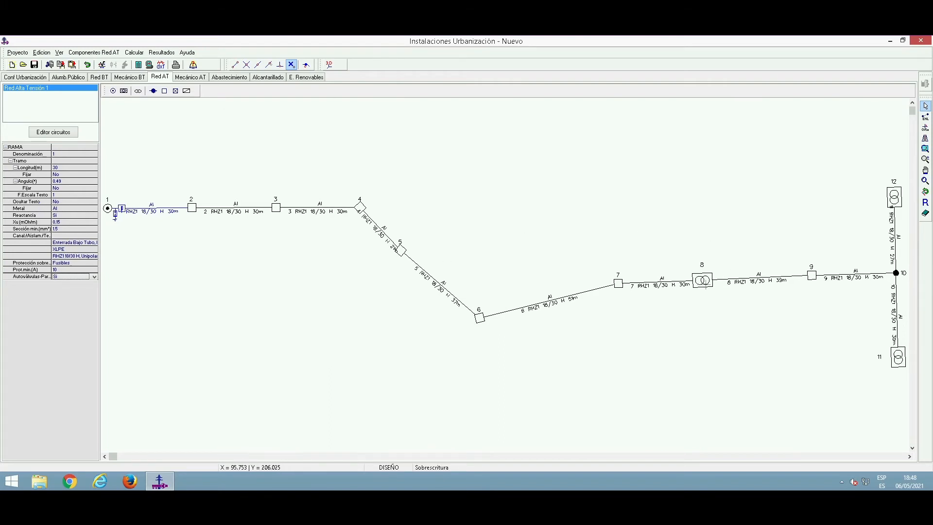
# Set the load of the transformer centre at node 8 to 630 kVA
pyautogui.click(750, 273)
pyautogui.click(703, 280)
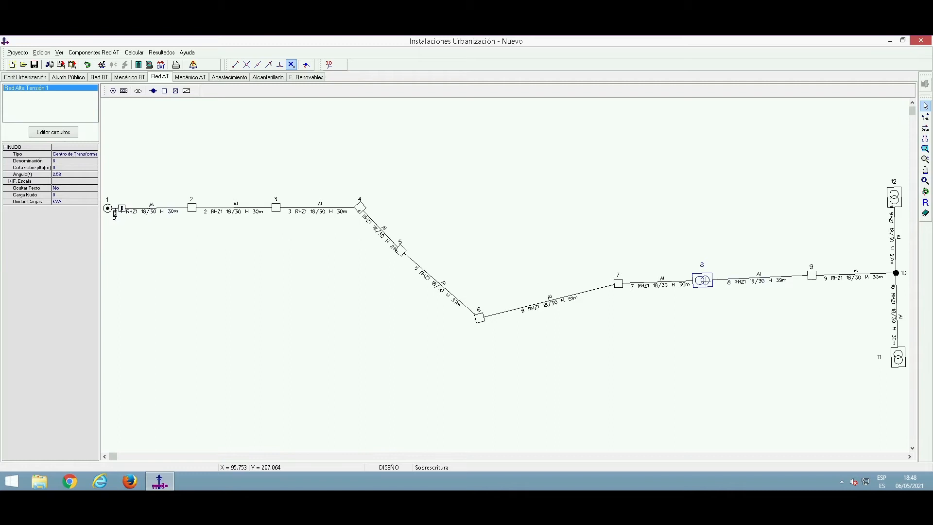
pyautogui.click(55, 194)
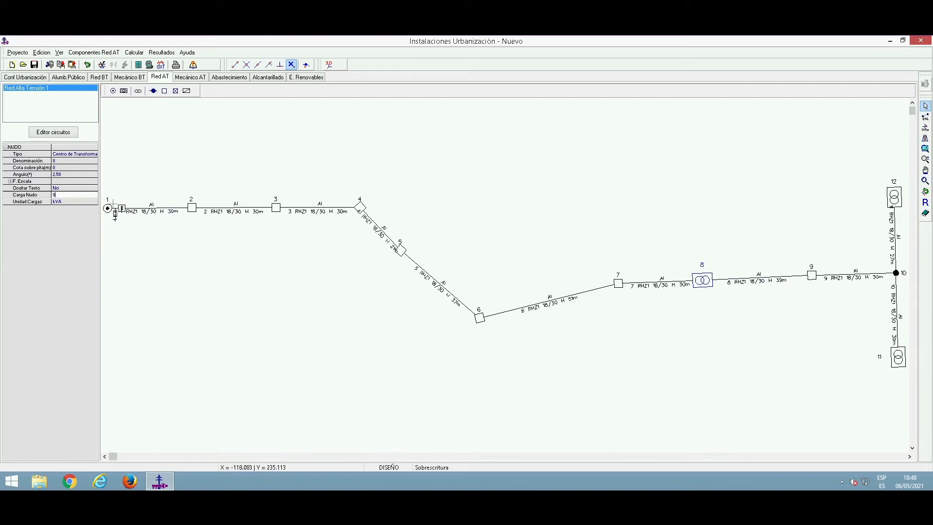
pyautogui.press('BackSpace')
pyautogui.write('630')
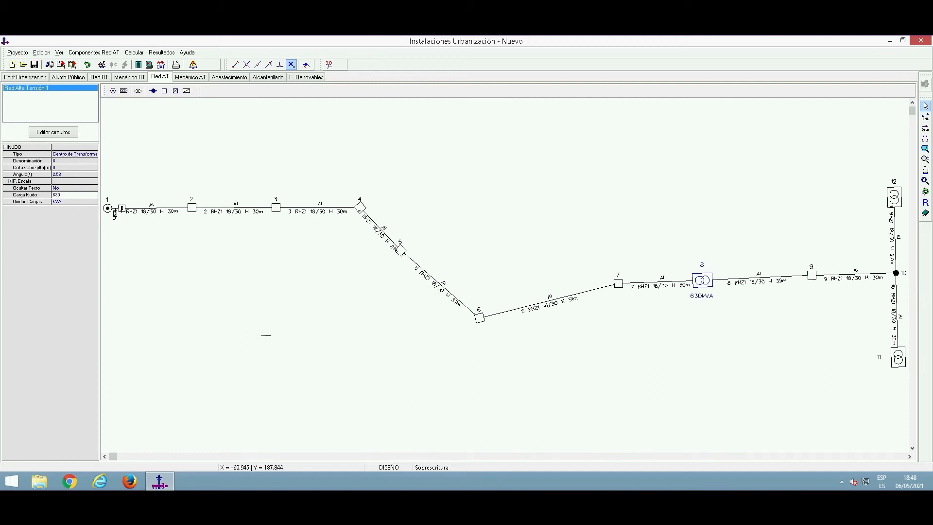
pyautogui.click(211, 331)
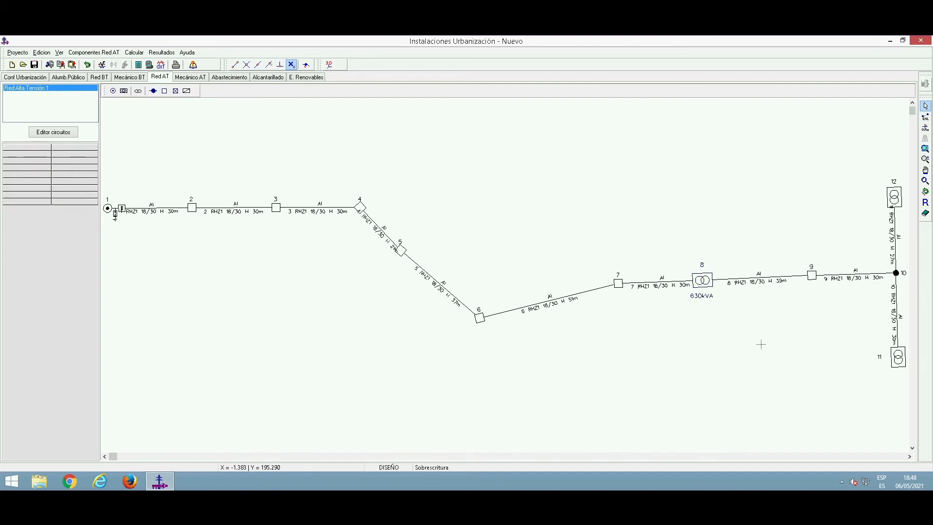
# Set the load of the transformer centre at node 12 to 170 kVA
pyautogui.click(893, 197)
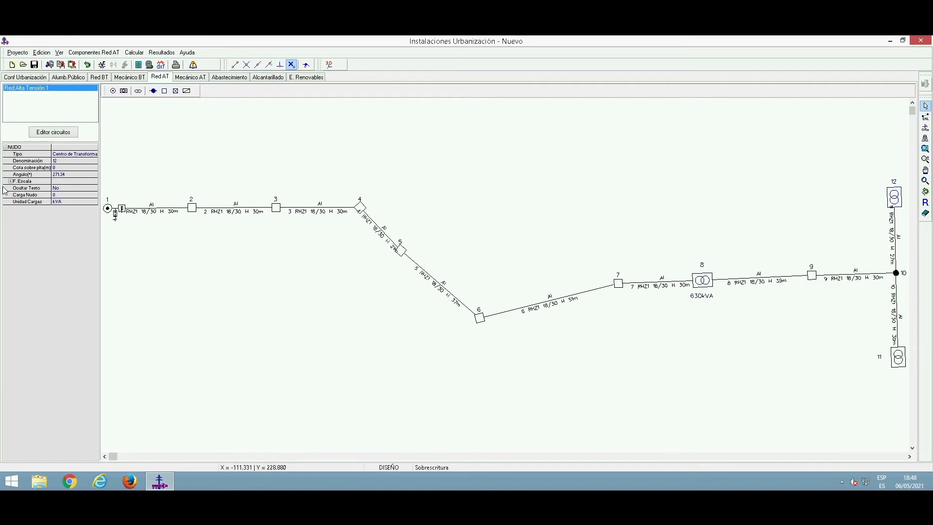
pyautogui.click(68, 195)
pyautogui.press('BackSpace')
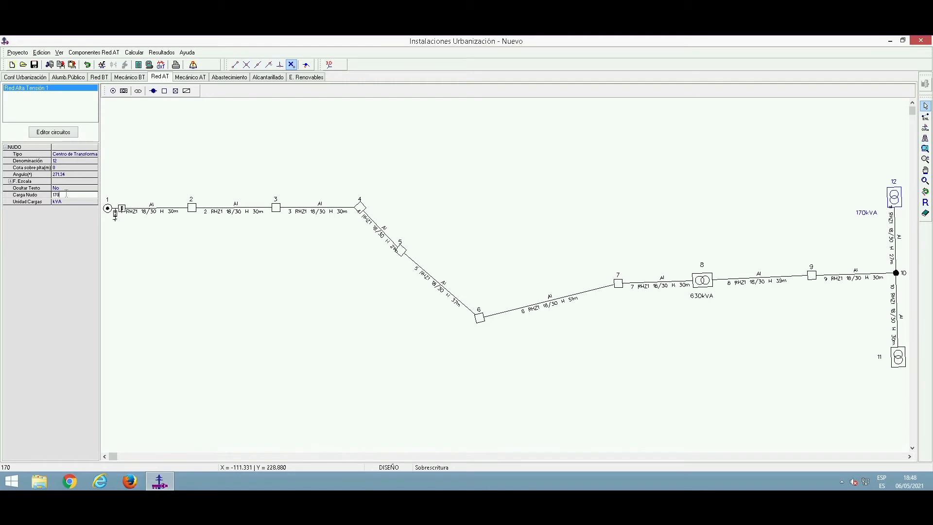
# Set the load of the transformer centre at node 11 to 200 kVA
pyautogui.click(898, 356)
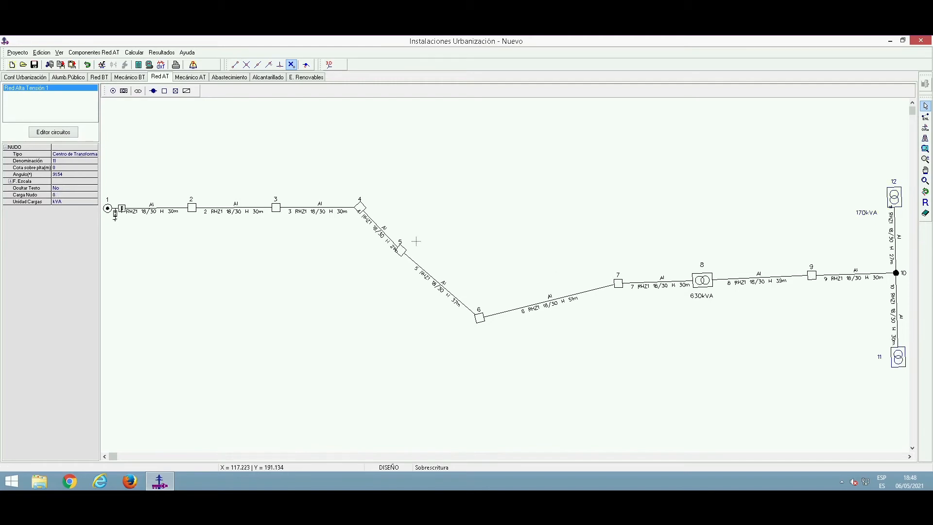
pyautogui.click(57, 194)
pyautogui.write('200')
pyautogui.click(129, 252)
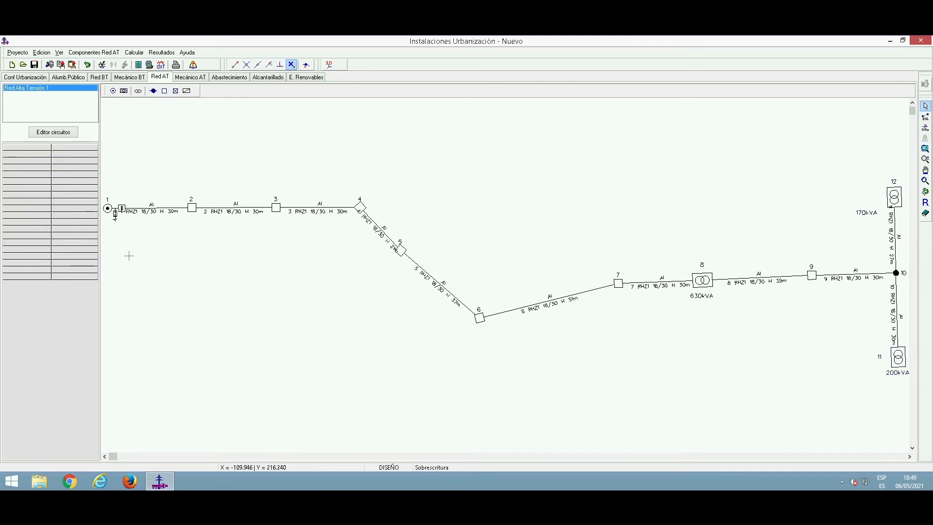
# Open the correction factors of branch 1 and choose a ground thermal resistivity of 2.0 Km/W
pyautogui.click(148, 209)
pyautogui.click(73, 235)
pyautogui.click(93, 235)
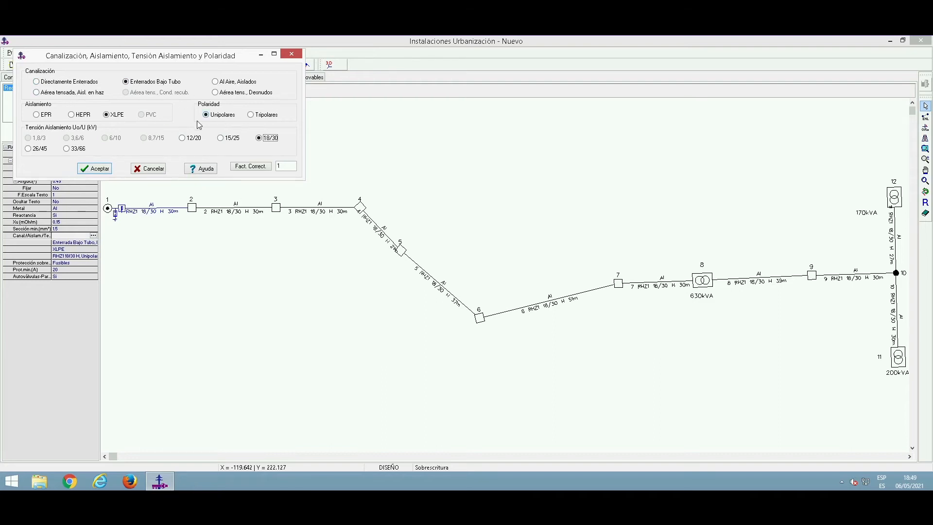
pyautogui.click(262, 168)
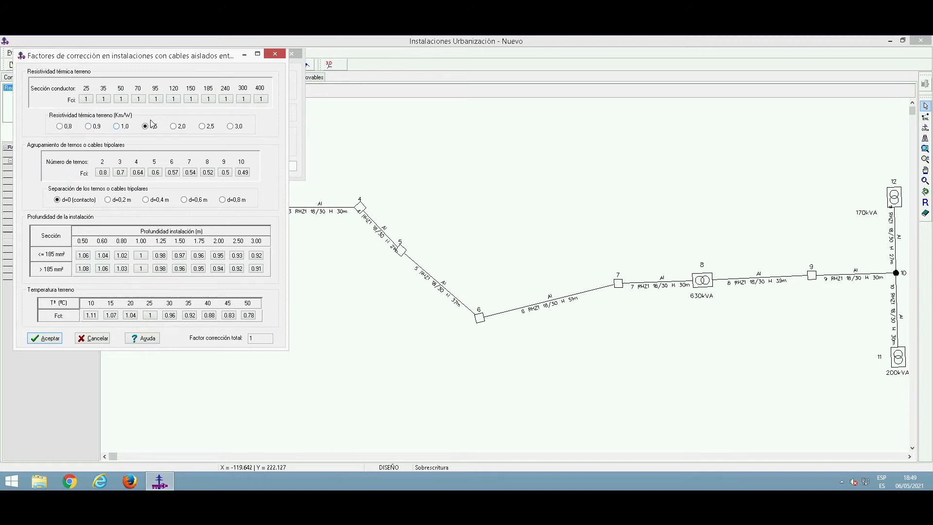
pyautogui.click(174, 127)
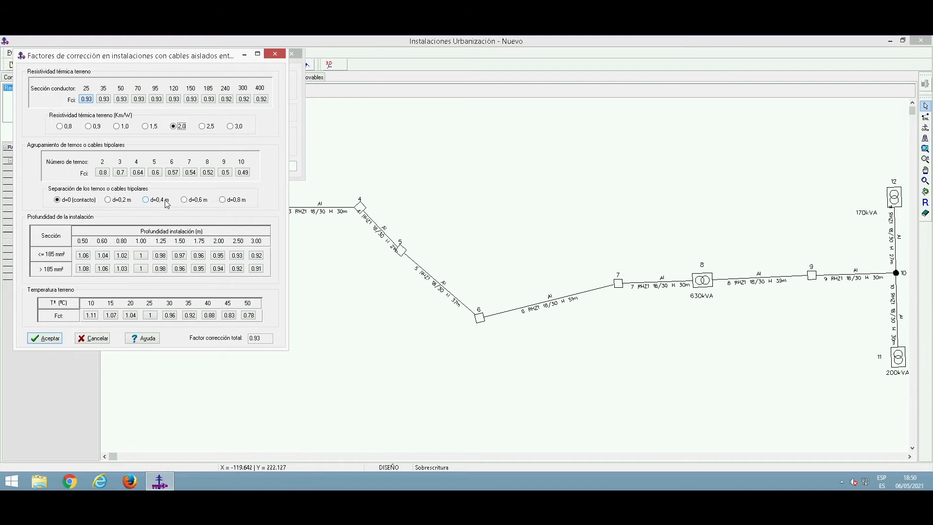
# Apply branch 1 correction factors for three cable groups spaced 0.2 m apart, 0.80 m installation depth and 25 °C ground temperature
pyautogui.click(115, 203)
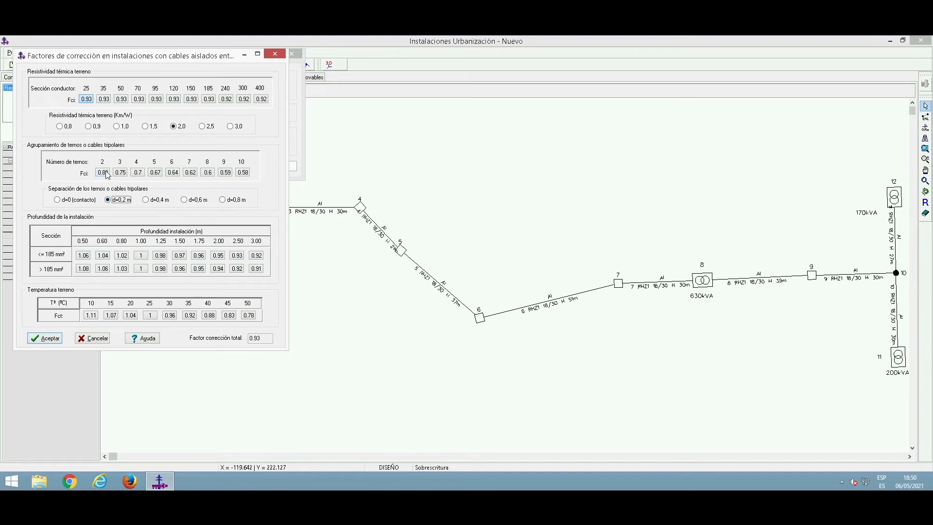
pyautogui.click(122, 174)
pyautogui.click(150, 316)
pyautogui.click(46, 338)
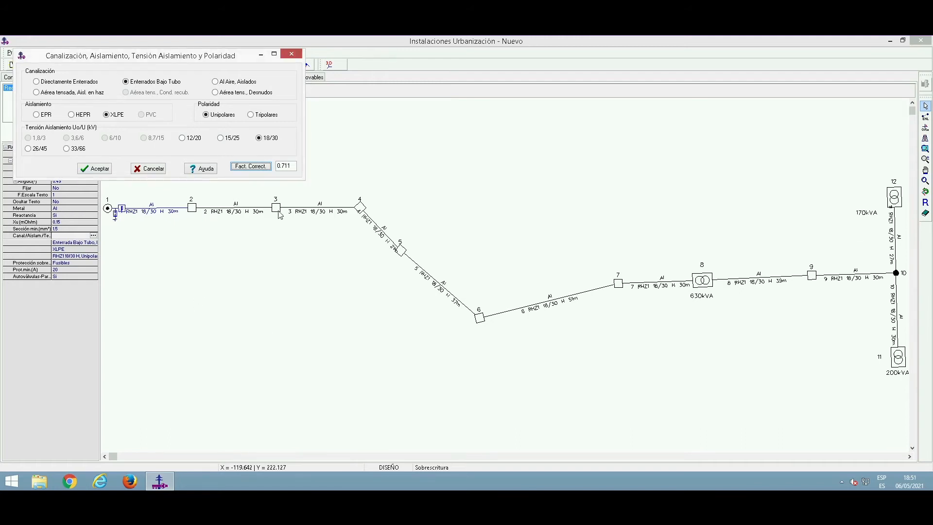
pyautogui.click(91, 171)
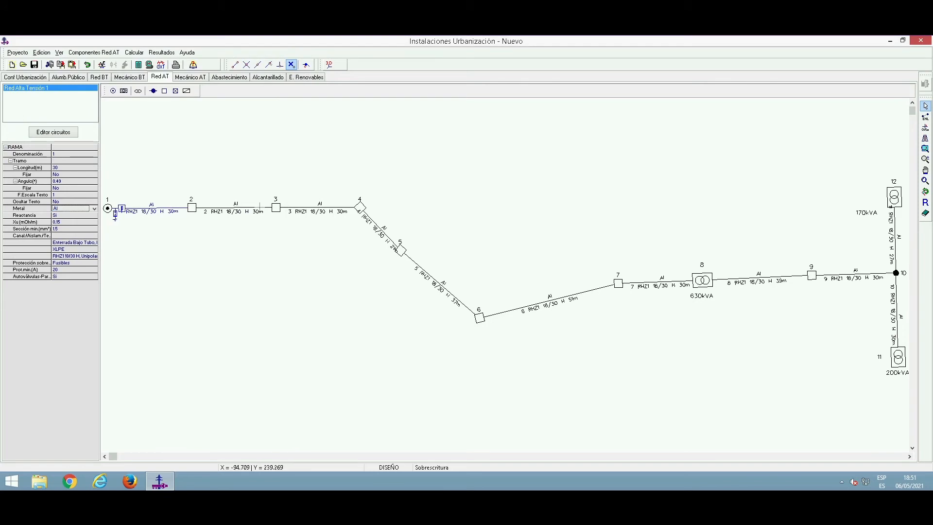
# Review the conduit, insulation and correction factor settings of branch 2
pyautogui.doubleClick(70, 235)
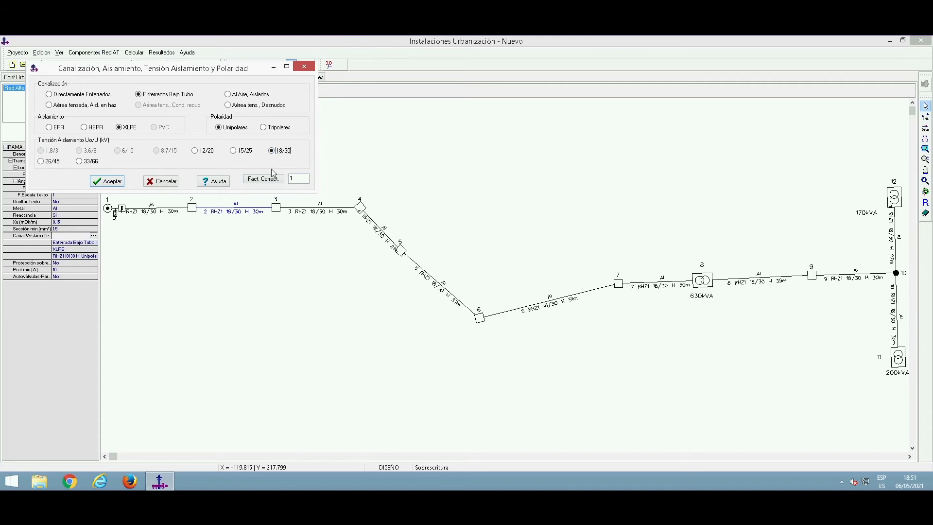
pyautogui.click(305, 68)
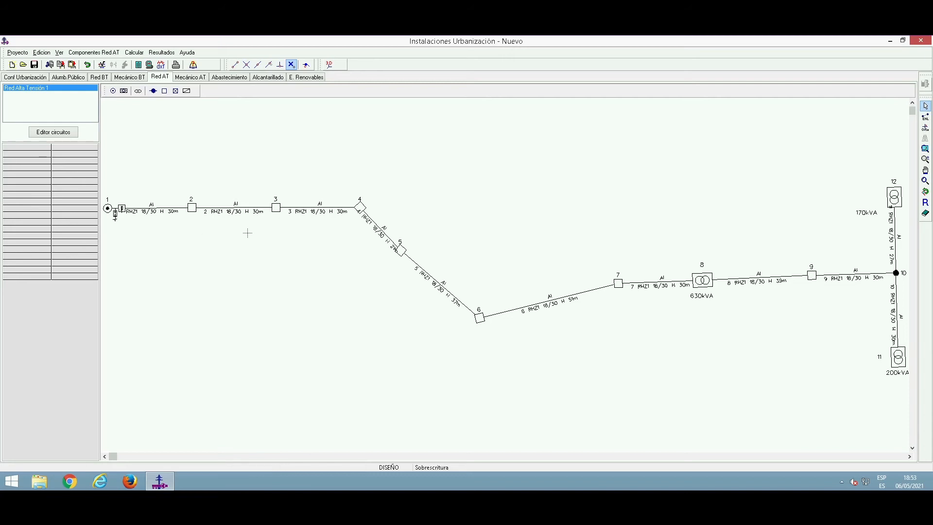
# Examine the high-voltage network database table of admissible short-circuit currents in the cable screen
pyautogui.click(19, 52)
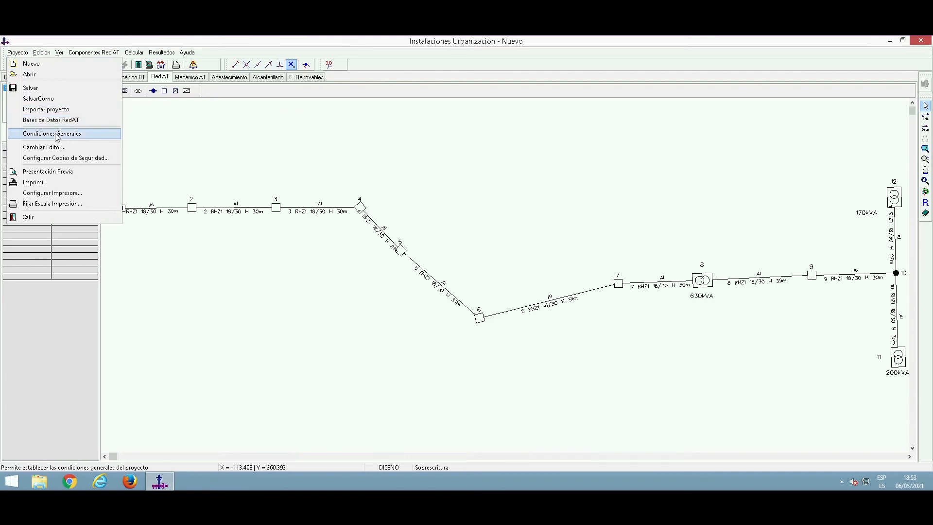
pyautogui.click(71, 121)
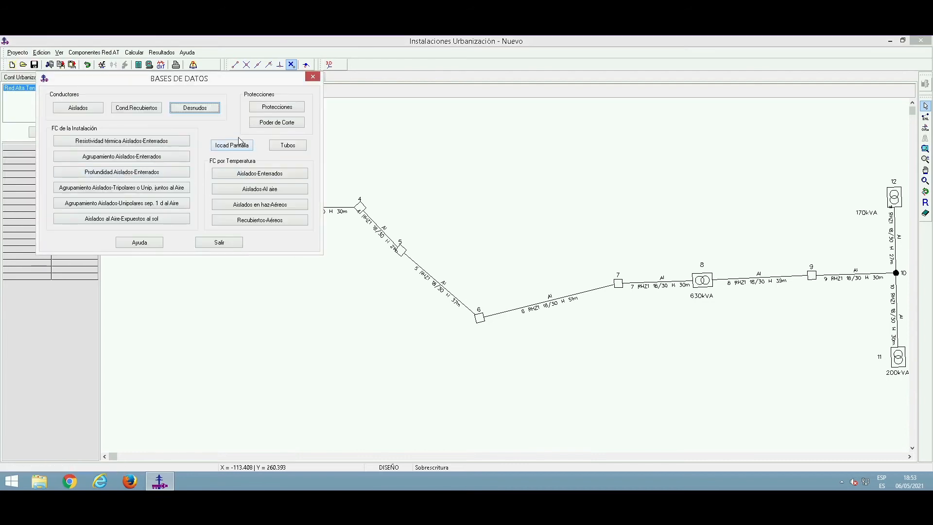
pyautogui.click(224, 148)
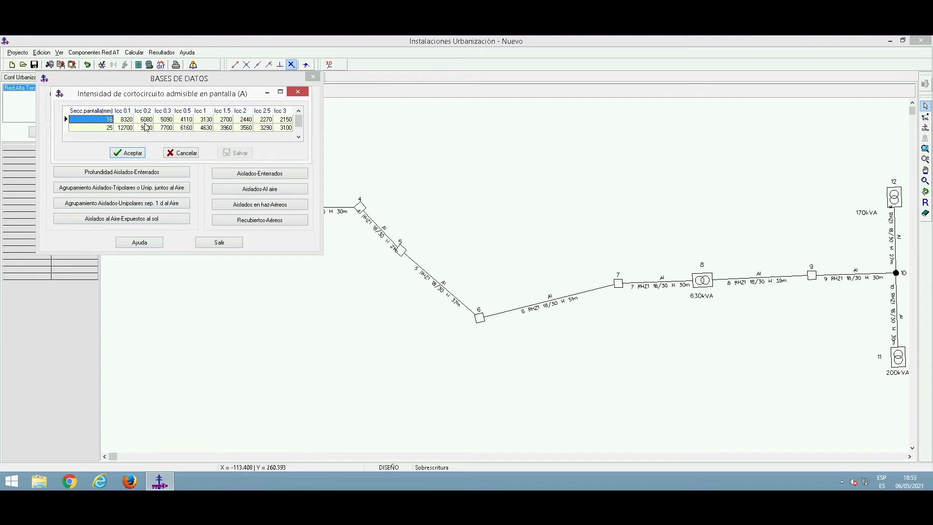
pyautogui.click(204, 120)
pyautogui.click(99, 121)
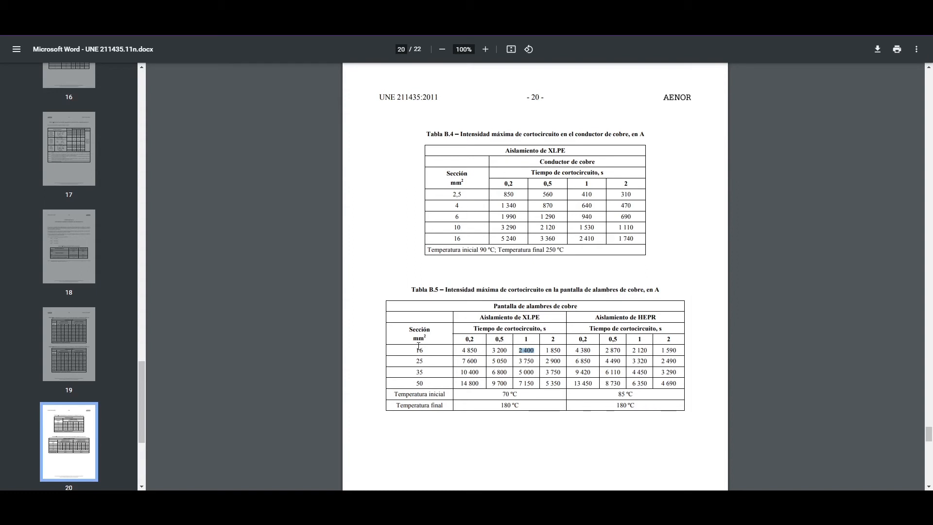
# In the UNE 211435 PDF, examine table B.5 for the 16 mm² copper screen with XLPE insulation at 1 s
pyautogui.moveTo(478, 318); pyautogui.dragTo(634, 324)
pyautogui.click(523, 357)
pyautogui.moveTo(534, 352); pyautogui.dragTo(518, 352)
# Switch to the Prysmian medium-voltage catalogue PDF and examine the screen diameter and short-circuit current tables on page 113
pyautogui.hotkey('alt', 'Tab')
pyautogui.hotkey('alt', 'Tab')
pyautogui.hotkey('alt', 'Tab')
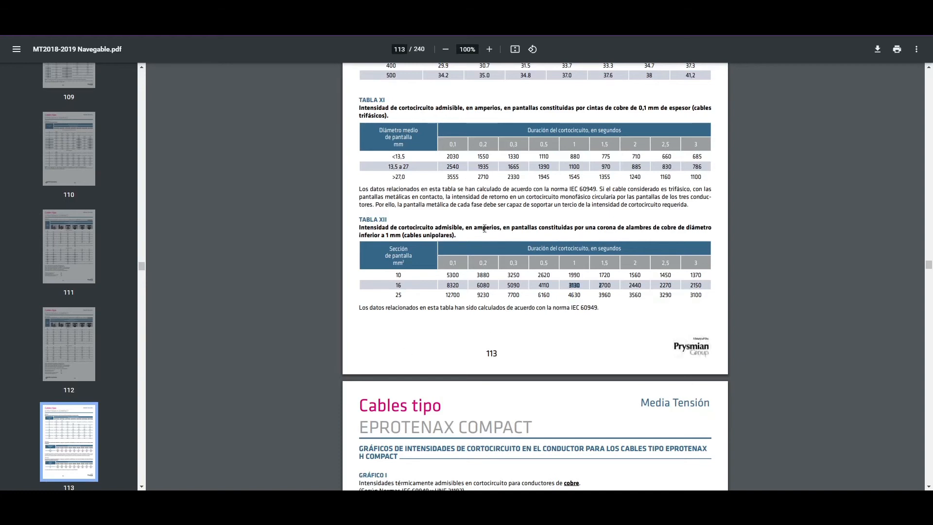
pyautogui.scroll(15, 585, 237)
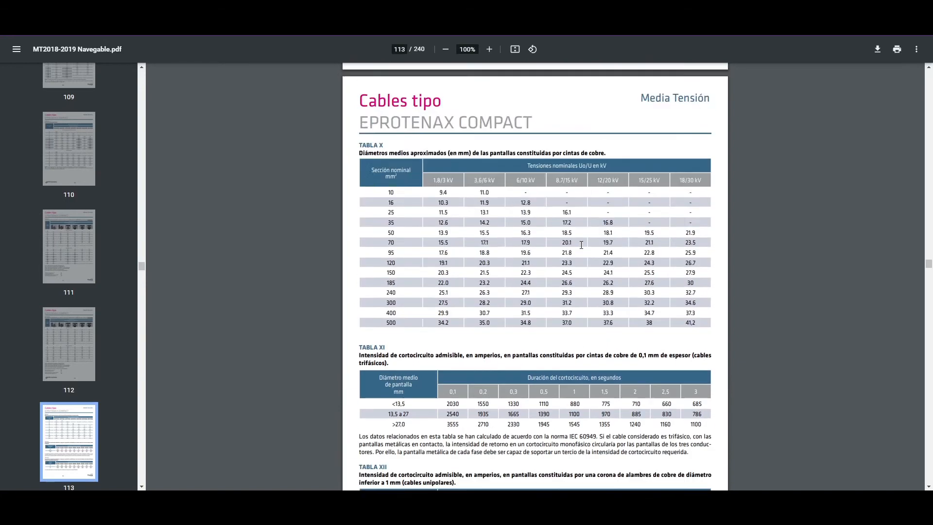
pyautogui.scroll(-17, 567, 274)
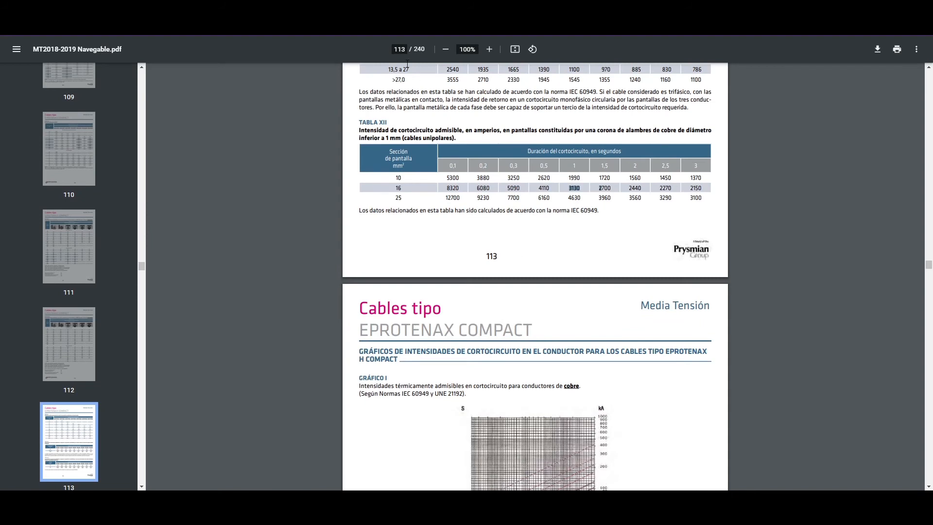
# Examine Table XII of the catalogue for the admissible short-circuit current of the 16 mm² screen at 1 s
pyautogui.tripleClick(365, 122)
pyautogui.click(392, 188)
pyautogui.doubleClick(394, 187)
pyautogui.doubleClick(577, 189)
# Switch back to Instalaciones Urbanización, accept the screen short-circuit current table and close the databases window
pyautogui.click(210, 15)
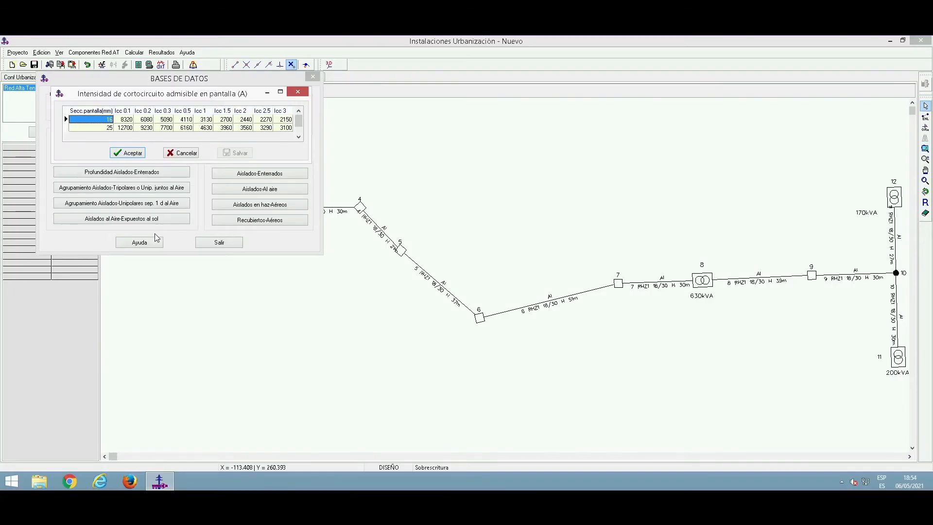
pyautogui.click(127, 153)
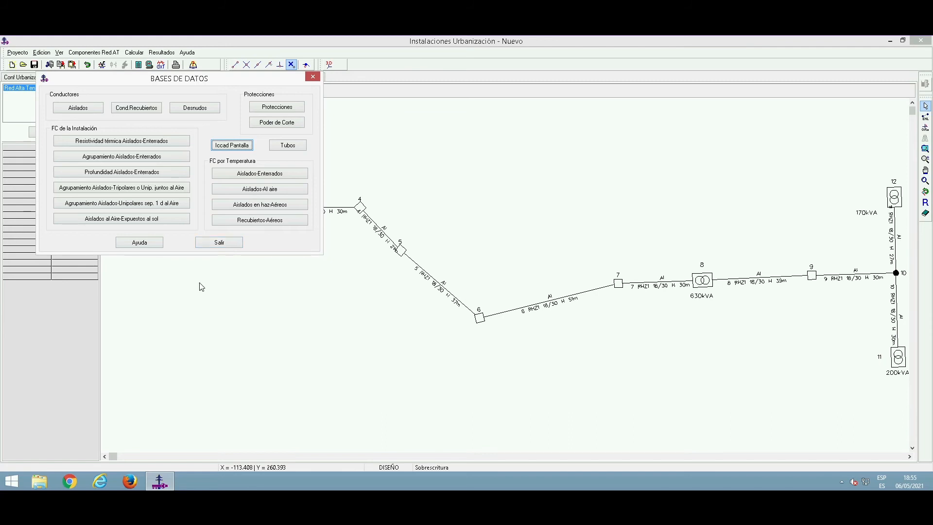
pyautogui.click(312, 76)
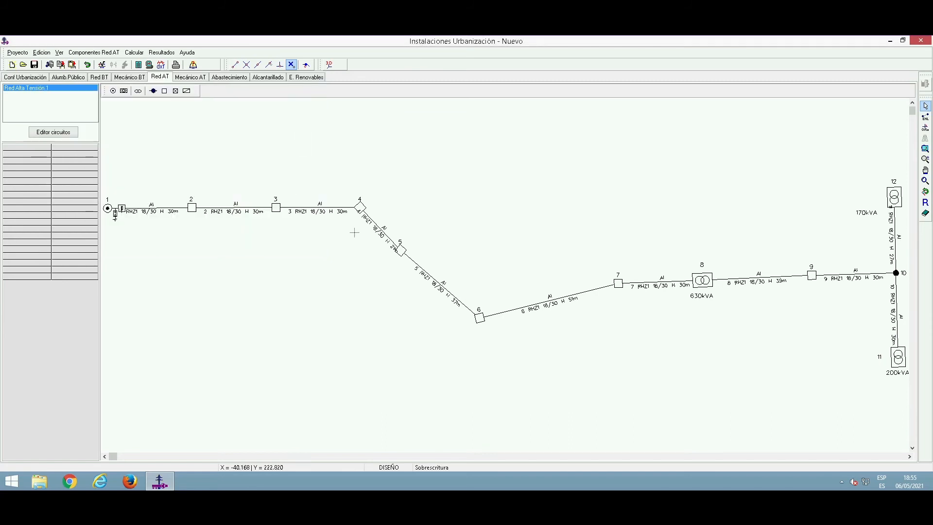
# Calculate the high-voltage network and dismiss the calculation messages
pyautogui.rightClick(285, 169)
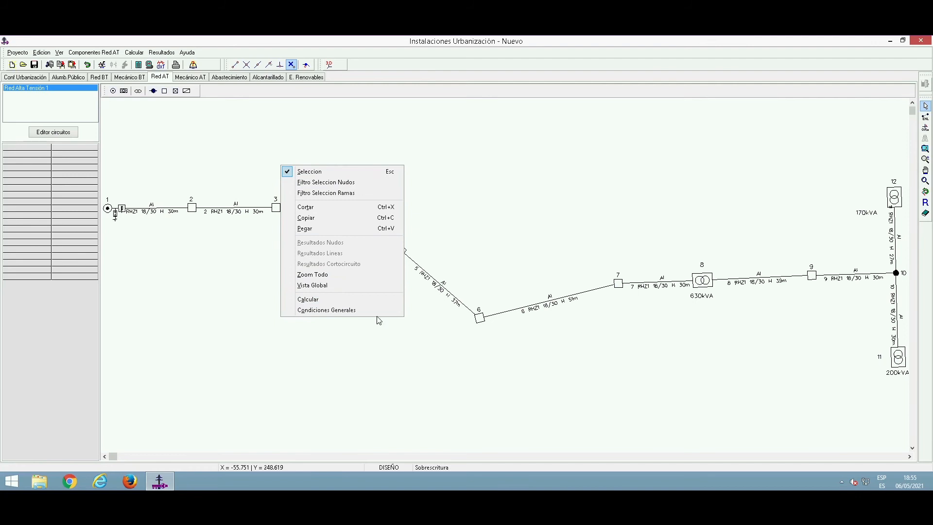
pyautogui.click(329, 301)
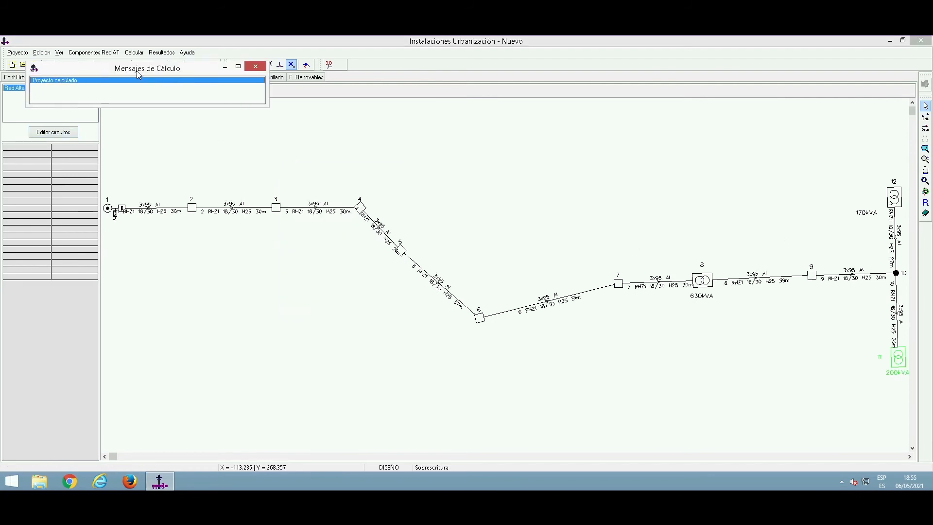
pyautogui.click(255, 66)
# Show the node and branch results of the high-voltage network side by side, with both windows enlarged to show every row
pyautogui.rightClick(231, 157)
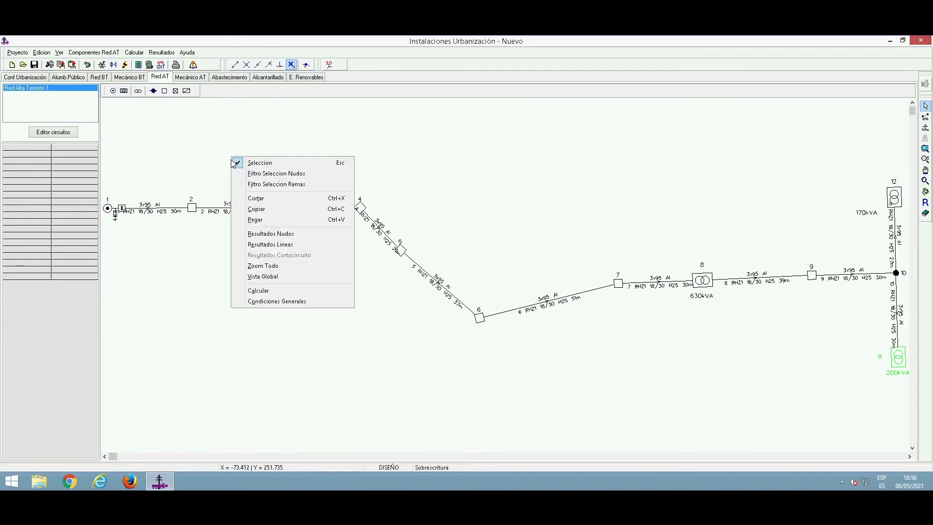
pyautogui.click(274, 233)
pyautogui.rightClick(221, 155)
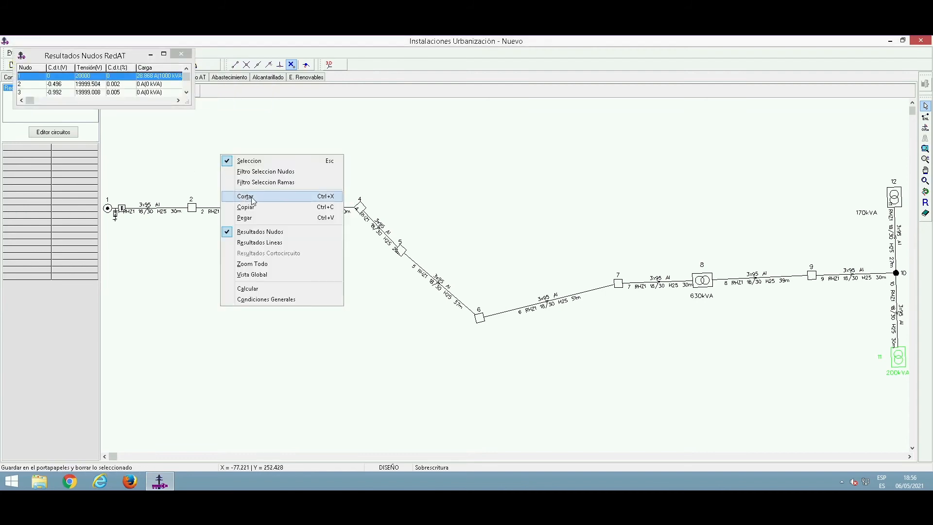
pyautogui.click(260, 242)
pyautogui.moveTo(177, 73); pyautogui.dragTo(516, 67)
pyautogui.moveTo(190, 107); pyautogui.dragTo(262, 276)
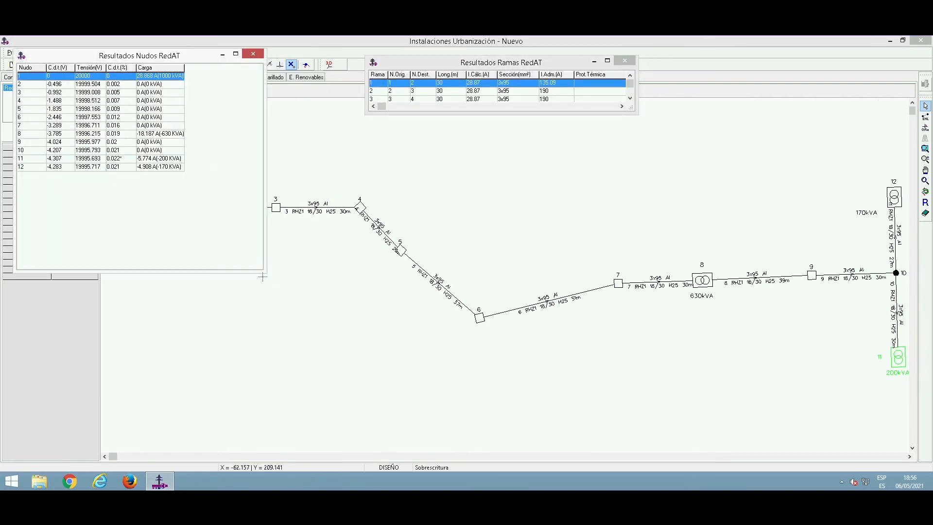
pyautogui.moveTo(635, 112); pyautogui.dragTo(722, 320)
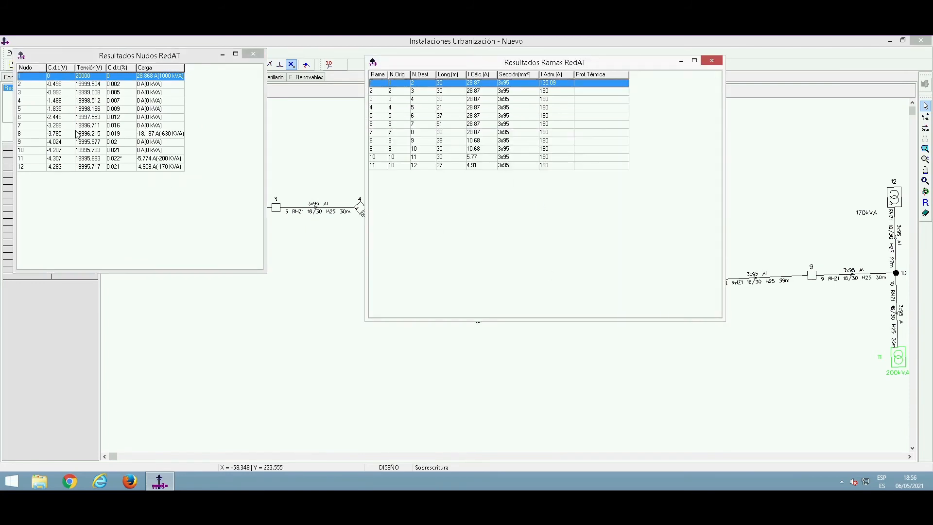
# Examine the voltage drops and loads in the node results, from the supply node through the intermediate nodes
pyautogui.click(137, 57)
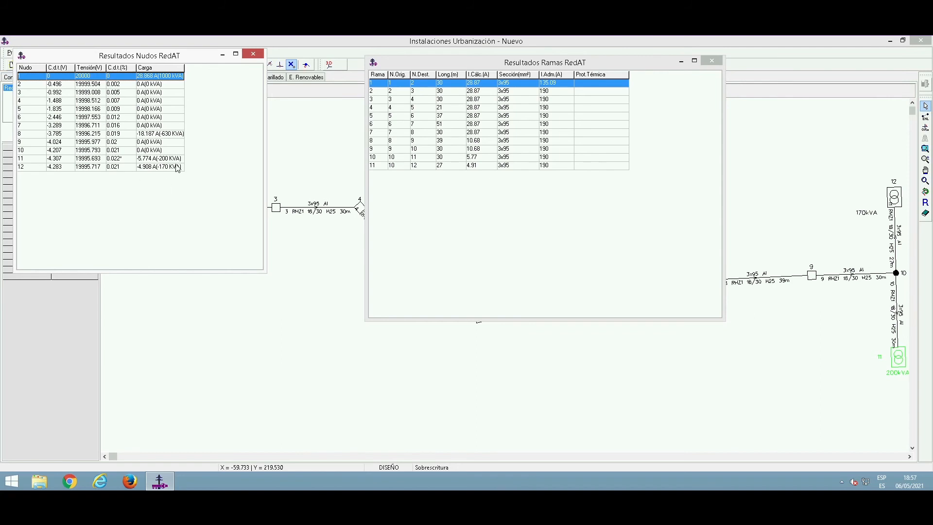
pyautogui.click(153, 86)
pyautogui.click(153, 93)
pyautogui.click(153, 86)
pyautogui.click(150, 93)
pyautogui.click(149, 100)
pyautogui.click(149, 118)
pyautogui.click(154, 78)
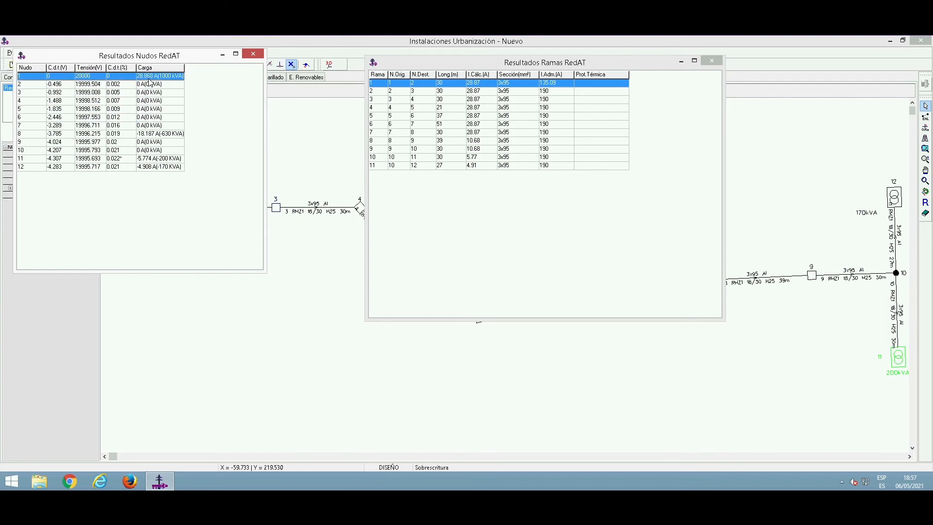
pyautogui.moveTo(163, 55); pyautogui.dragTo(125, 92)
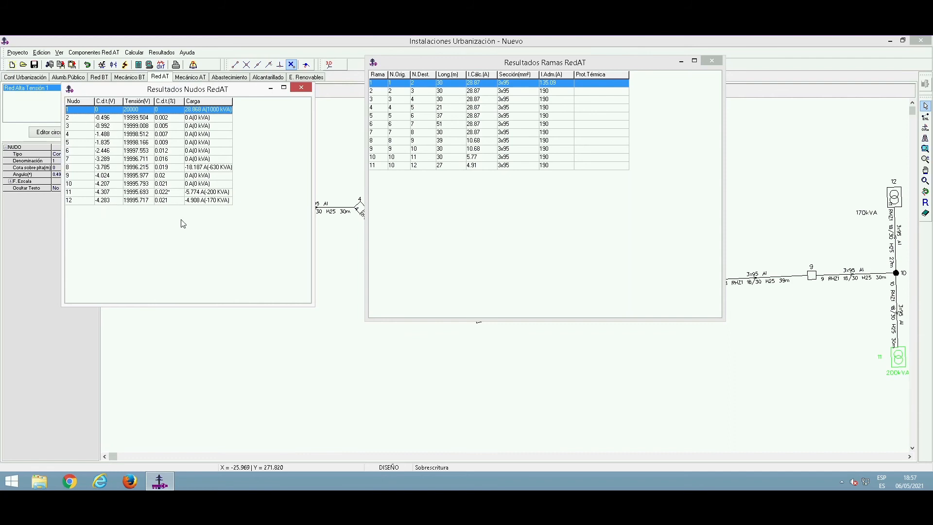
# Examine the calculated currents, sections and admissible currents in the branch results, then close both results windows
pyautogui.moveTo(594, 65)
pyautogui.mouseDown()
pyautogui.moveTo(326, 291)
pyautogui.moveTo(339, 239)
pyautogui.mouseUp()
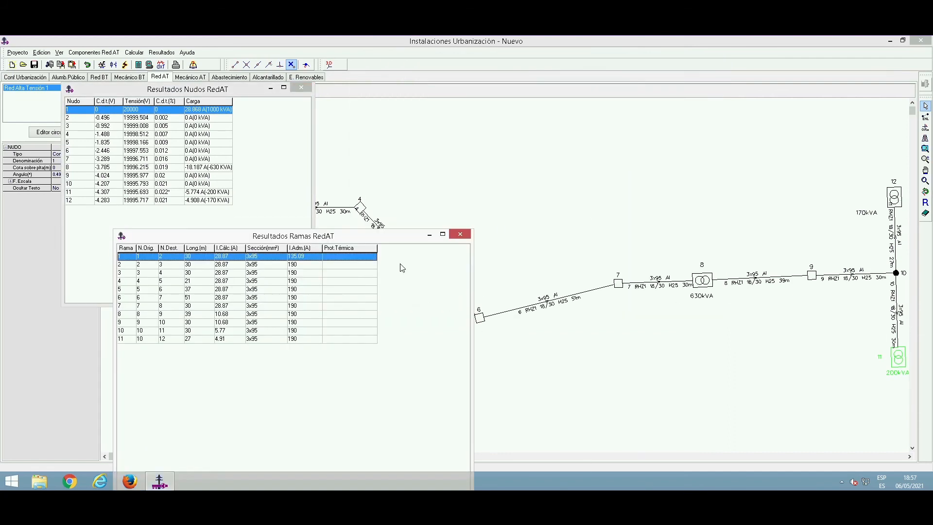
pyautogui.moveTo(369, 239); pyautogui.dragTo(602, 80)
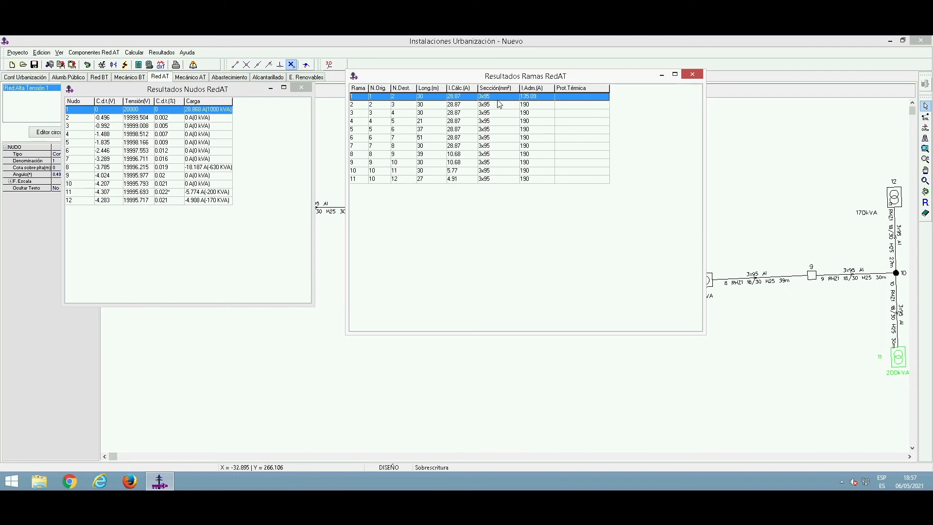
pyautogui.click(538, 105)
pyautogui.click(536, 138)
pyautogui.click(538, 154)
pyautogui.click(537, 179)
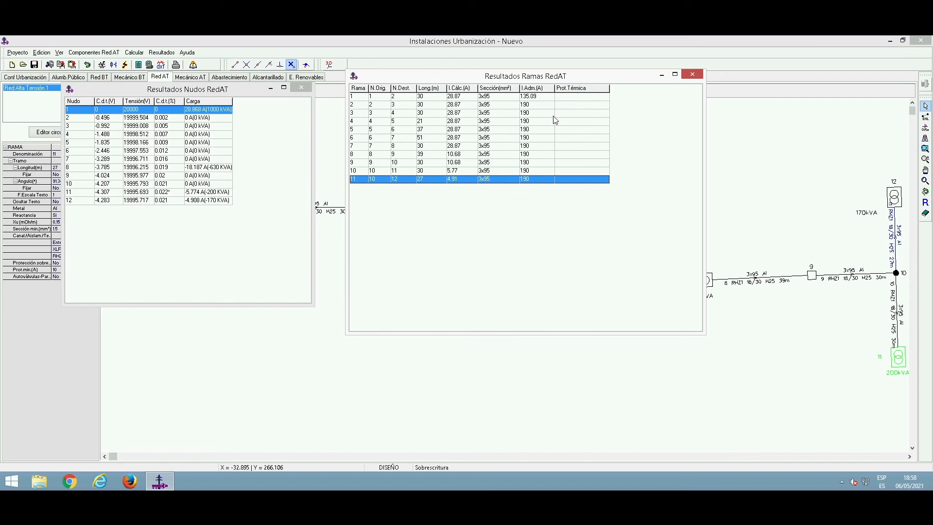
pyautogui.click(692, 75)
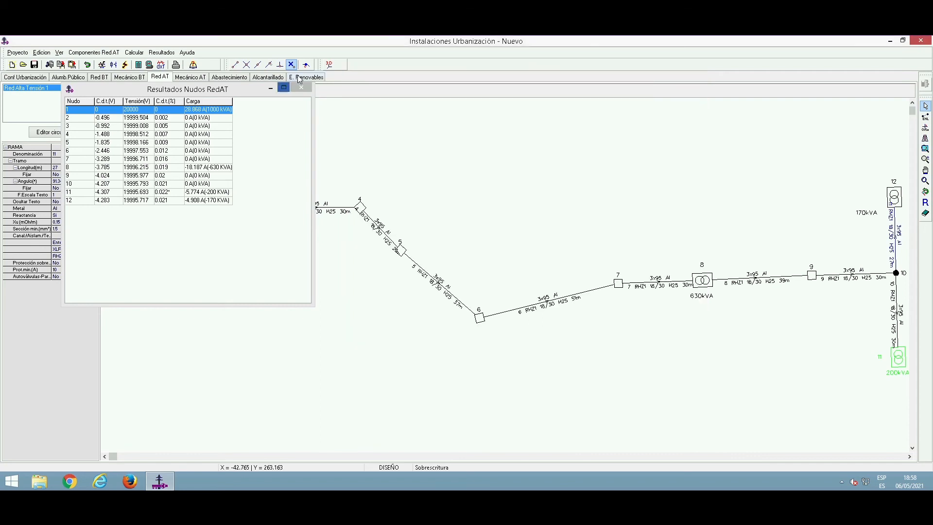
pyautogui.click(302, 88)
# Examine branch 1 near the supply node, including its protection and surge arrester symbols and properties
pyautogui.scroll(1, 135, 225)
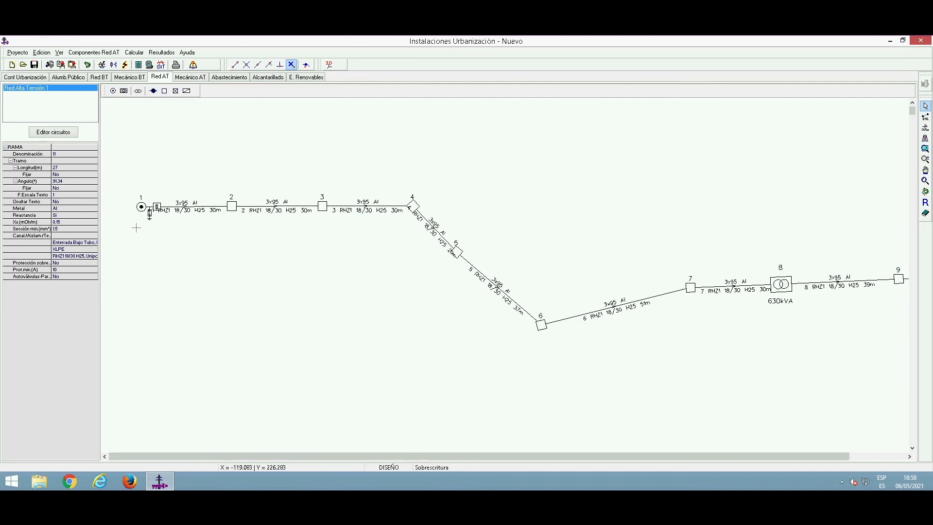
pyautogui.scroll(1, 240, 230)
pyautogui.scroll(1, 246, 242)
pyautogui.scroll(1, 391, 231)
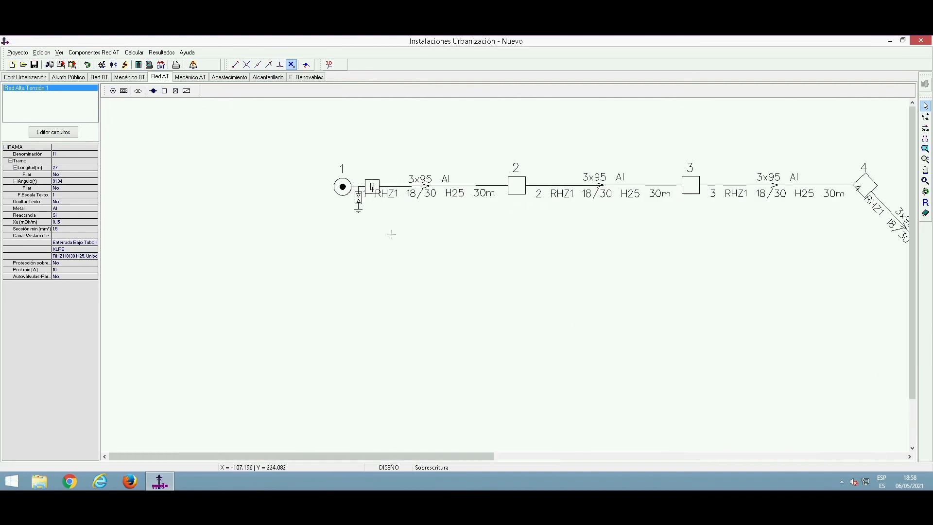
pyautogui.scroll(1, 423, 216)
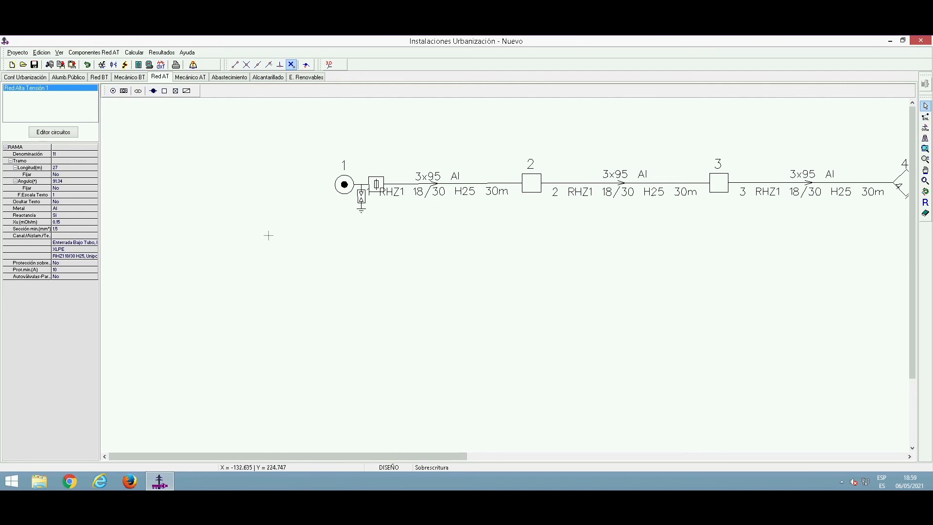
pyautogui.click(376, 184)
pyautogui.click(71, 280)
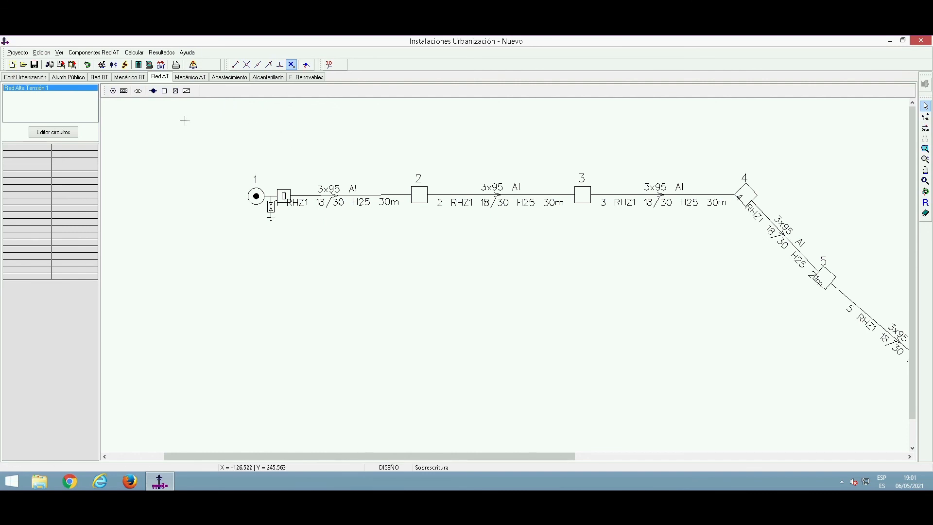
# Calculate the short circuit with 300 MVA power and 5000 A screen current, consulting the 25 mm² screen row in the Prysmian catalogue
pyautogui.click(125, 65)
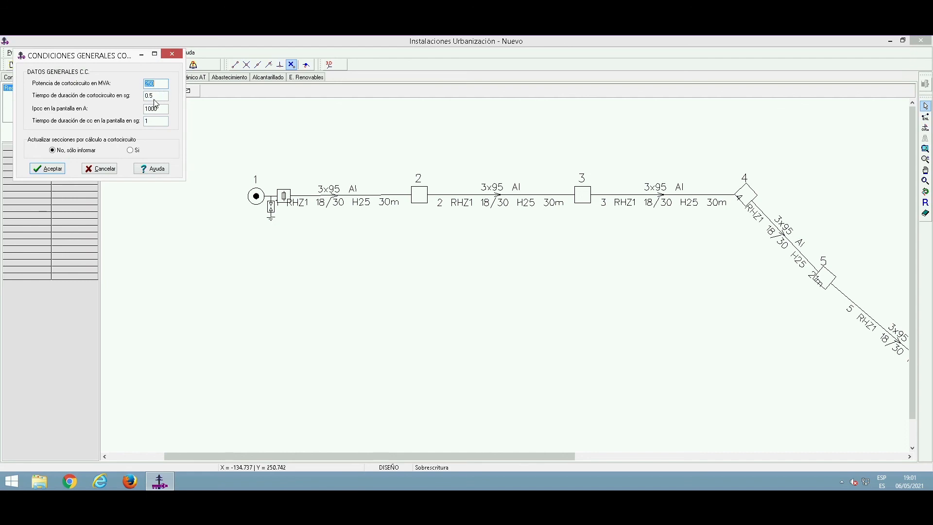
pyautogui.write('30')
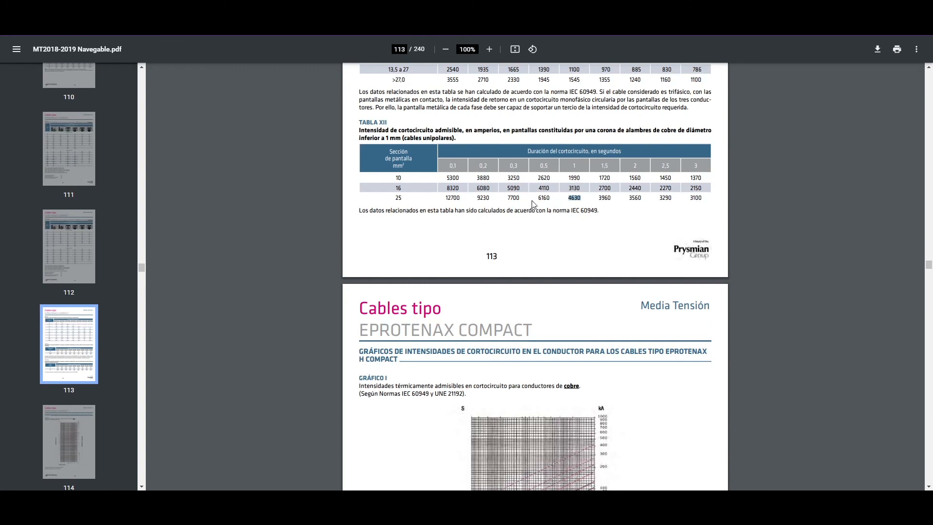
pyautogui.moveTo(537, 198); pyautogui.dragTo(689, 198)
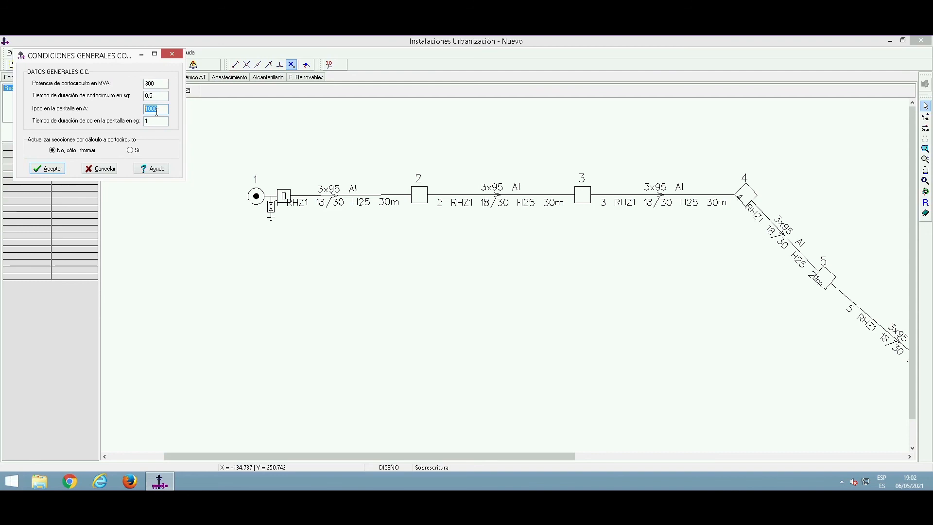
pyautogui.moveTo(146, 109); pyautogui.dragTo(152, 108)
pyautogui.click(49, 169)
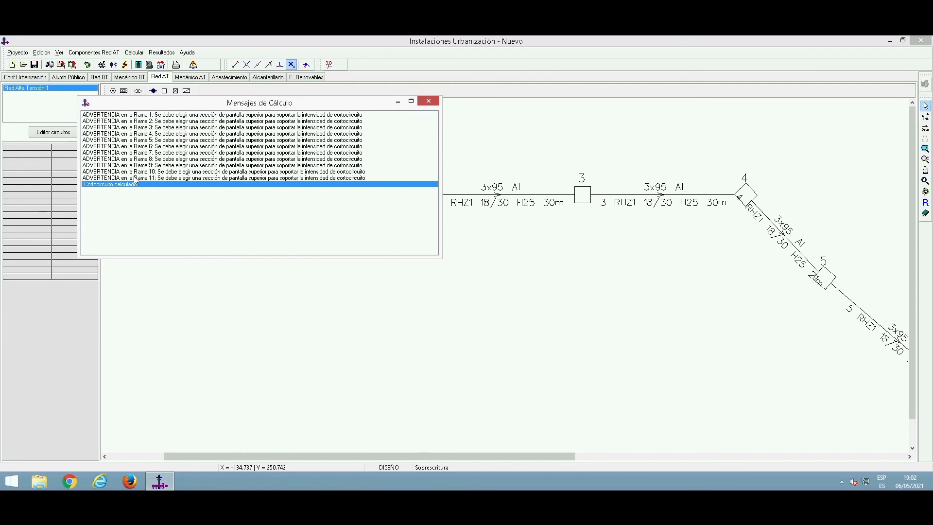
pyautogui.click(428, 101)
# Recalculate the short circuit with a screen short-circuit current of 1000 A and dismiss the calculation messages
pyautogui.click(124, 65)
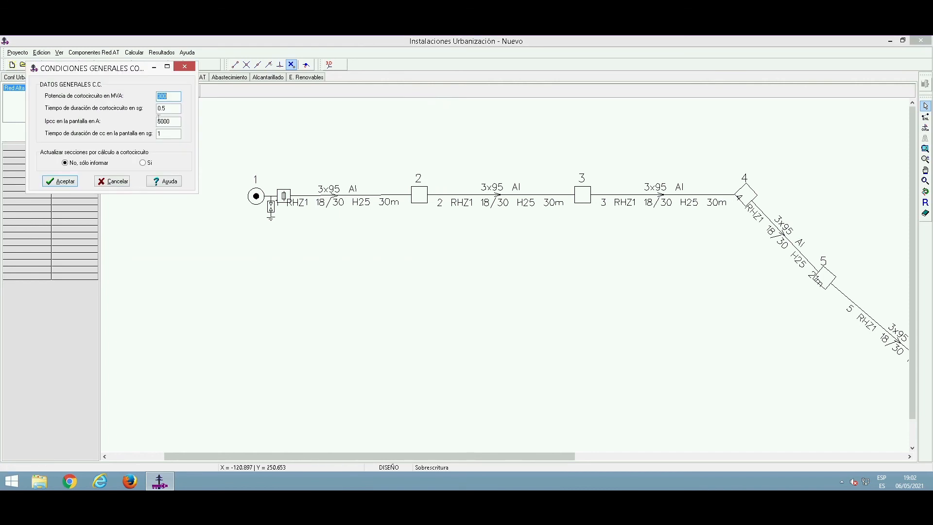
pyautogui.moveTo(161, 121); pyautogui.dragTo(157, 121)
pyautogui.click(61, 182)
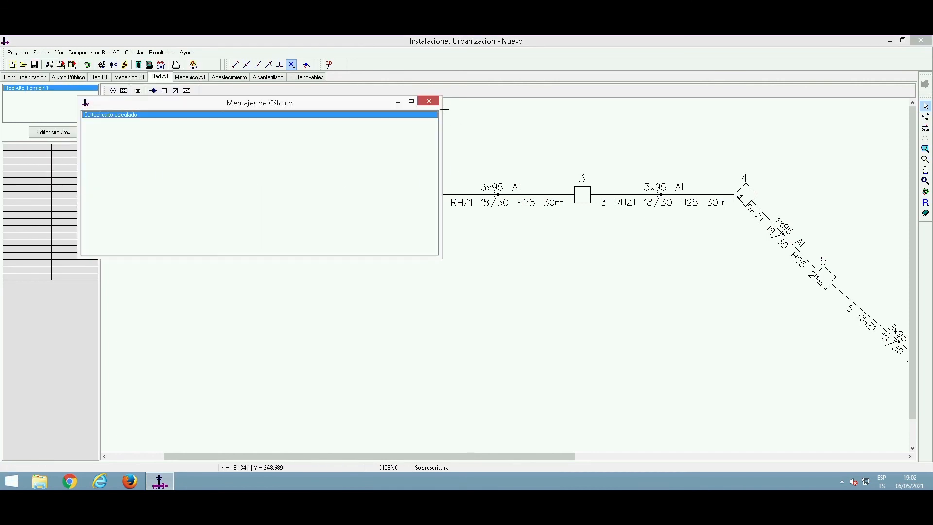
pyautogui.click(428, 100)
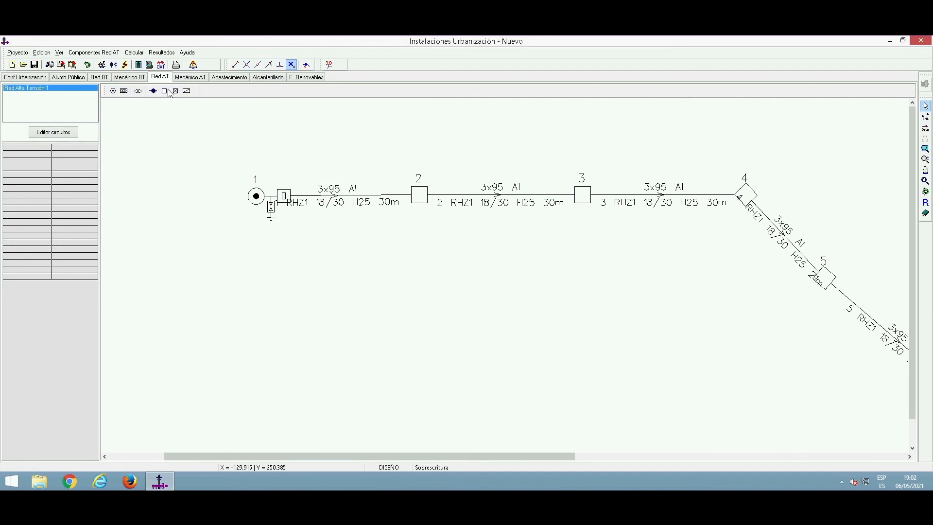
# Generate the calculation annex and examine the cable designation, polarity, calculated current and section of line 1 in its branch results table
pyautogui.click(139, 67)
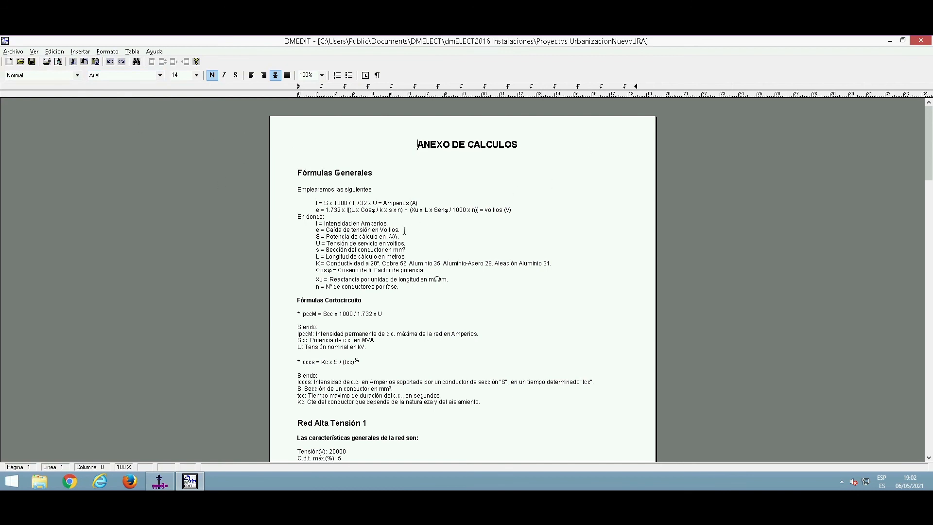
pyautogui.scroll(-5, 404, 230)
pyautogui.scroll(-10, 391, 237)
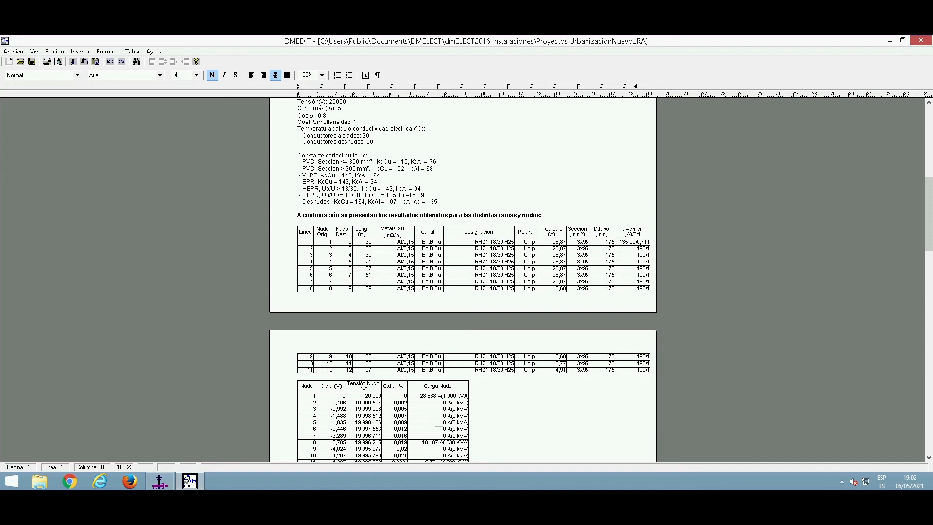
pyautogui.click(523, 241)
pyautogui.moveTo(466, 243); pyautogui.dragTo(516, 241)
pyautogui.scroll(-5, 515, 241)
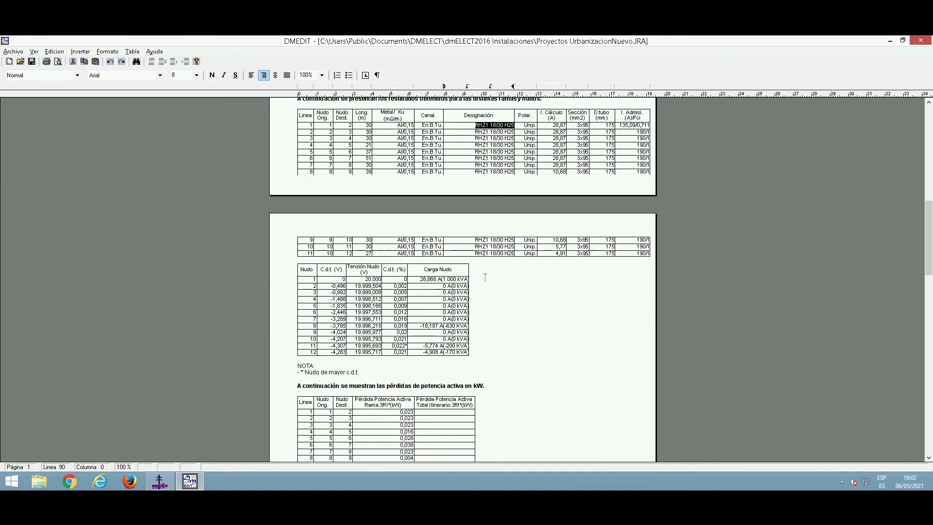
pyautogui.click(529, 125)
pyautogui.moveTo(552, 125); pyautogui.dragTo(565, 125)
pyautogui.click(582, 125)
# Examine the annex's power loss, surge arrester, voltage drop, conductor and screen short-circuit results, then return to its beginning
pyautogui.scroll(-10, 397, 306)
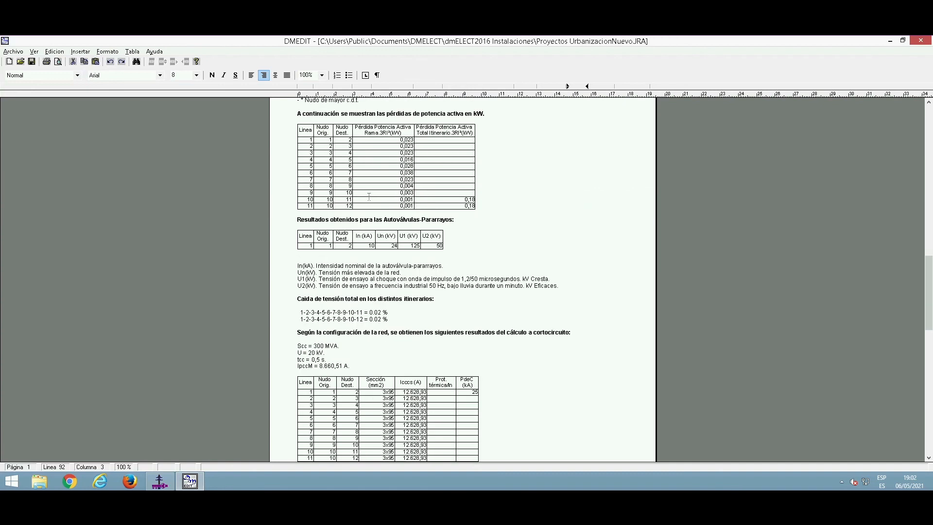
pyautogui.scroll(-4, 369, 195)
pyautogui.scroll(1, 347, 253)
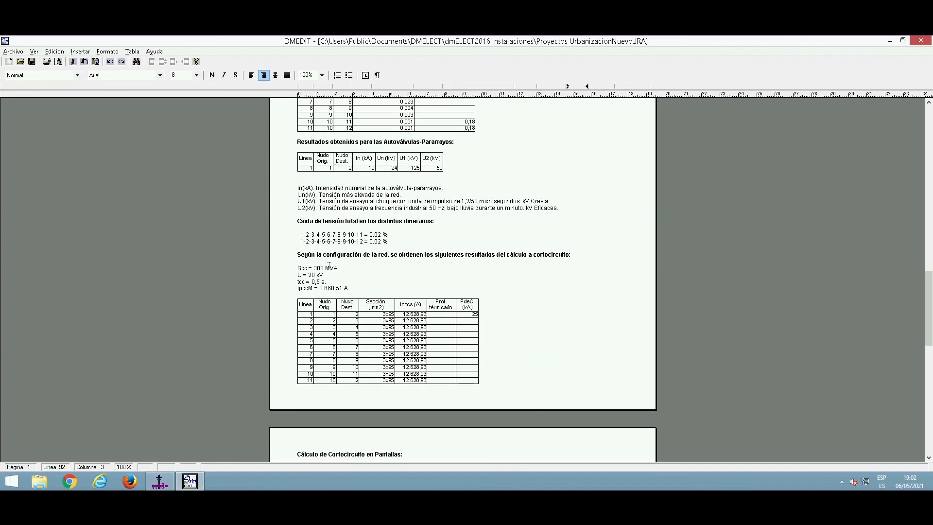
pyautogui.moveTo(292, 268); pyautogui.dragTo(331, 266)
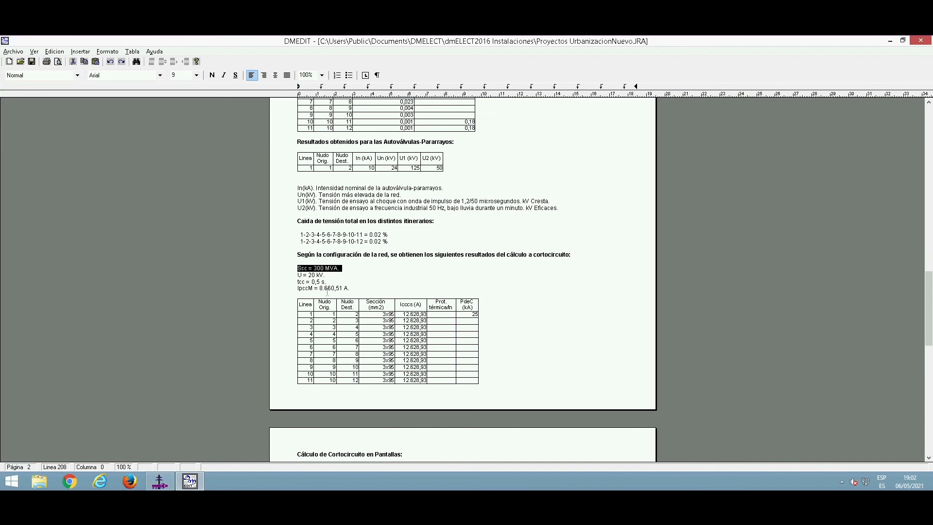
pyautogui.scroll(-4, 323, 298)
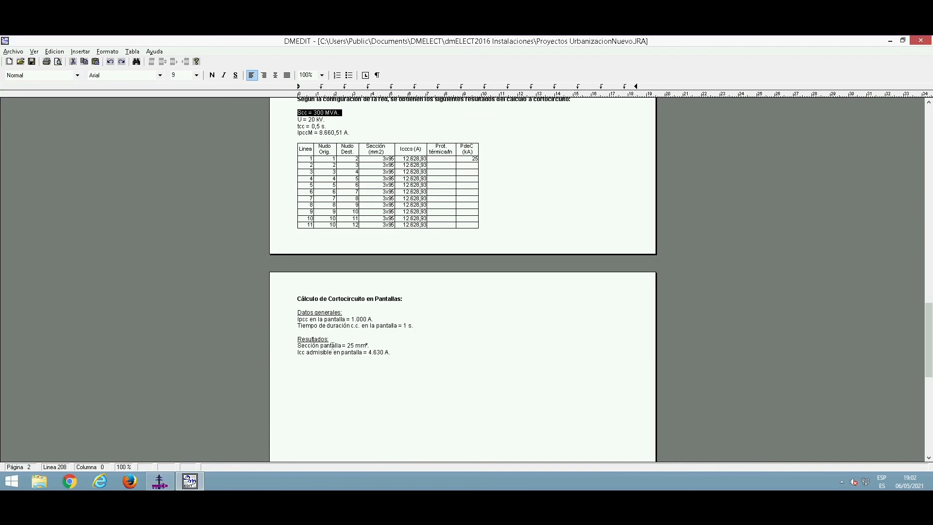
pyautogui.scroll(20, 333, 351)
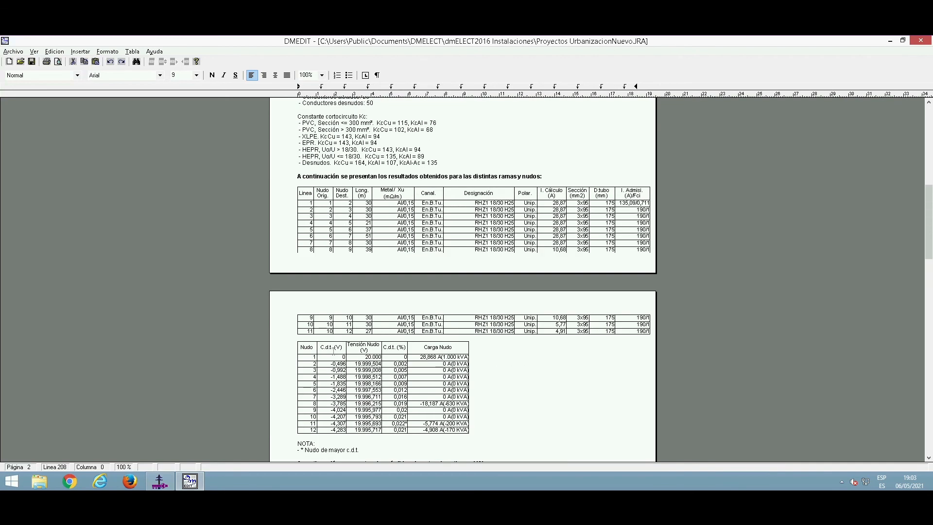
pyautogui.scroll(1, 333, 233)
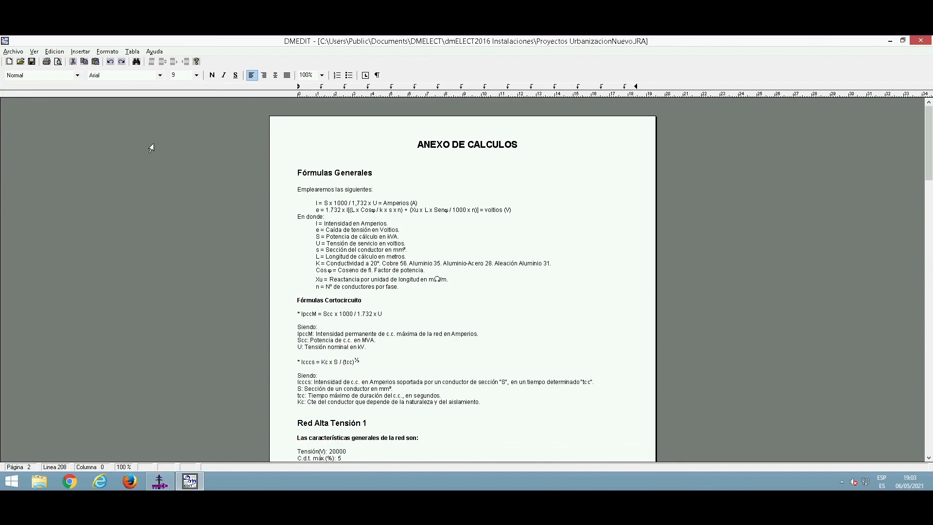